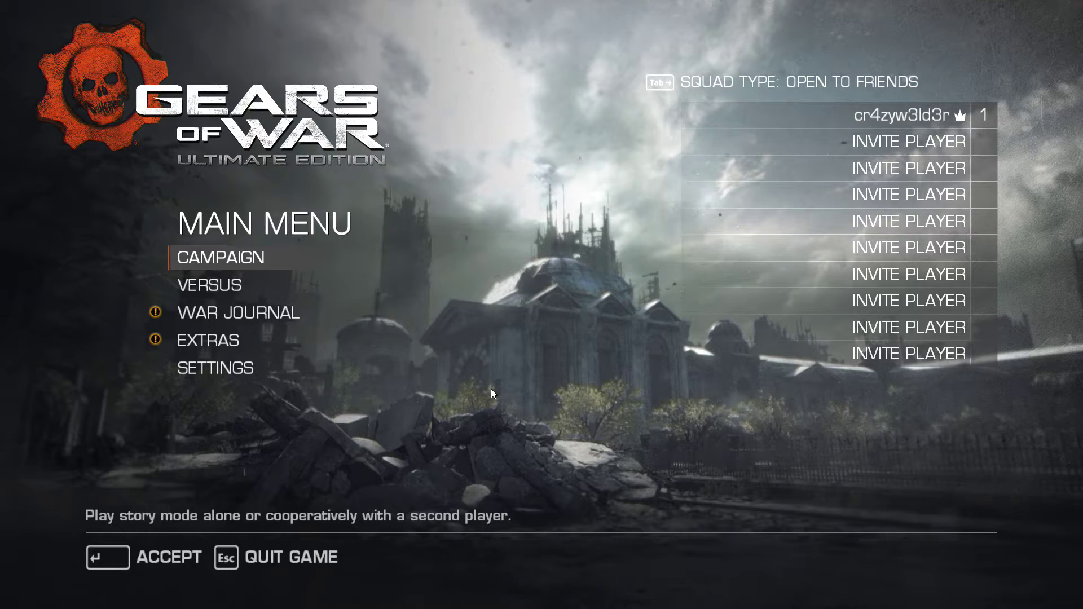
# Step: Open Settings from the game's main menu and highlight the Video category
pyautogui.press('Down')
pyautogui.press('Down')
pyautogui.press('Down')
pyautogui.press('Down')
pyautogui.press('Return')
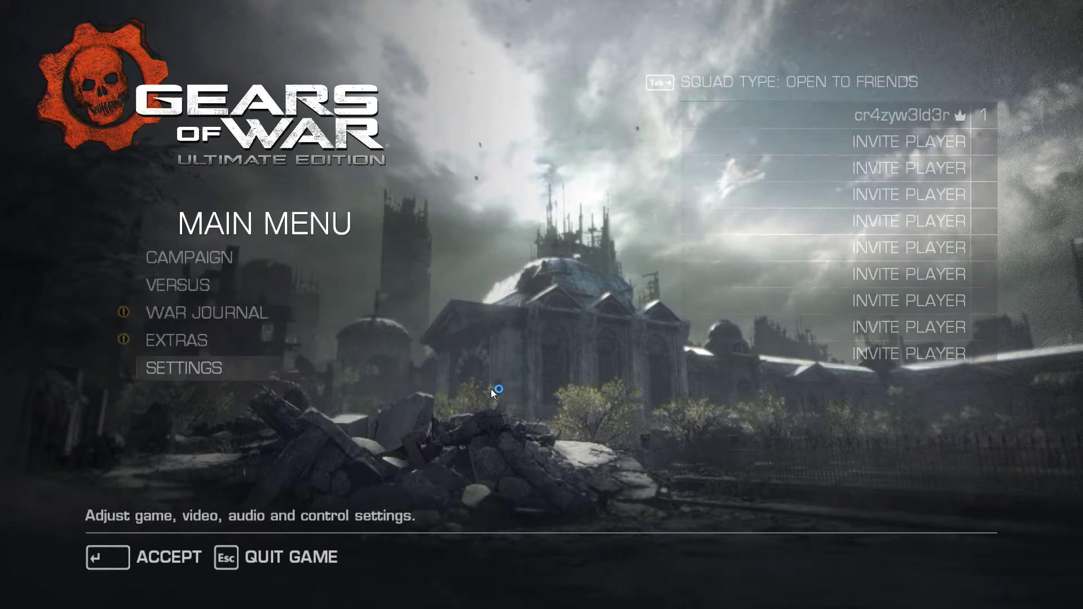
pyautogui.press('Down')
pyautogui.press('Down')
pyautogui.press('Up')
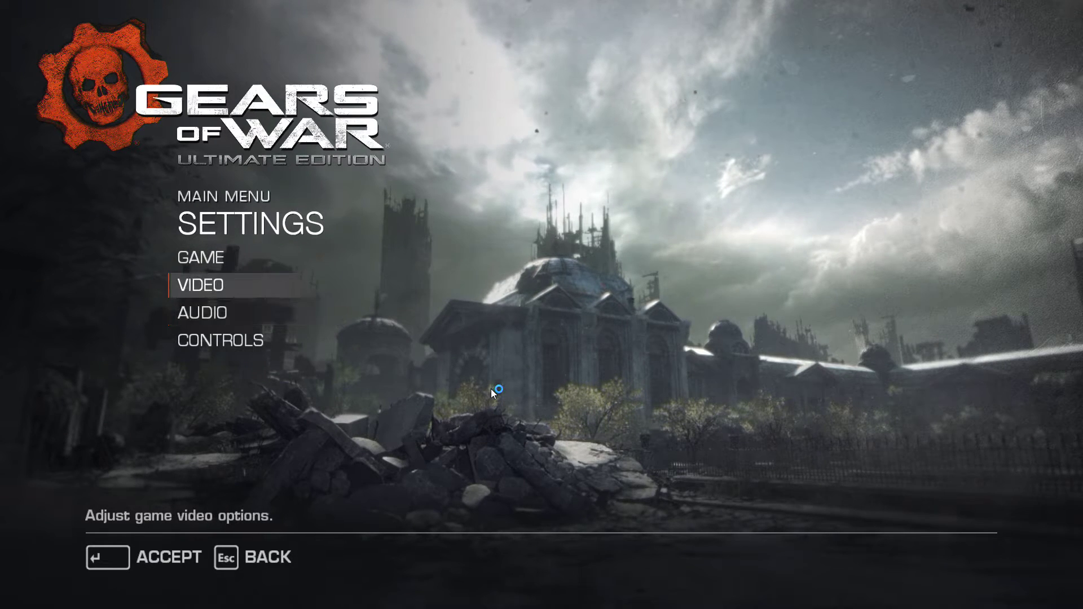
# Step: Review the Video options: texture quality, ambient occlusion, motion blur off, visual effects quality. Then return to the main menu
pyautogui.press('Return')
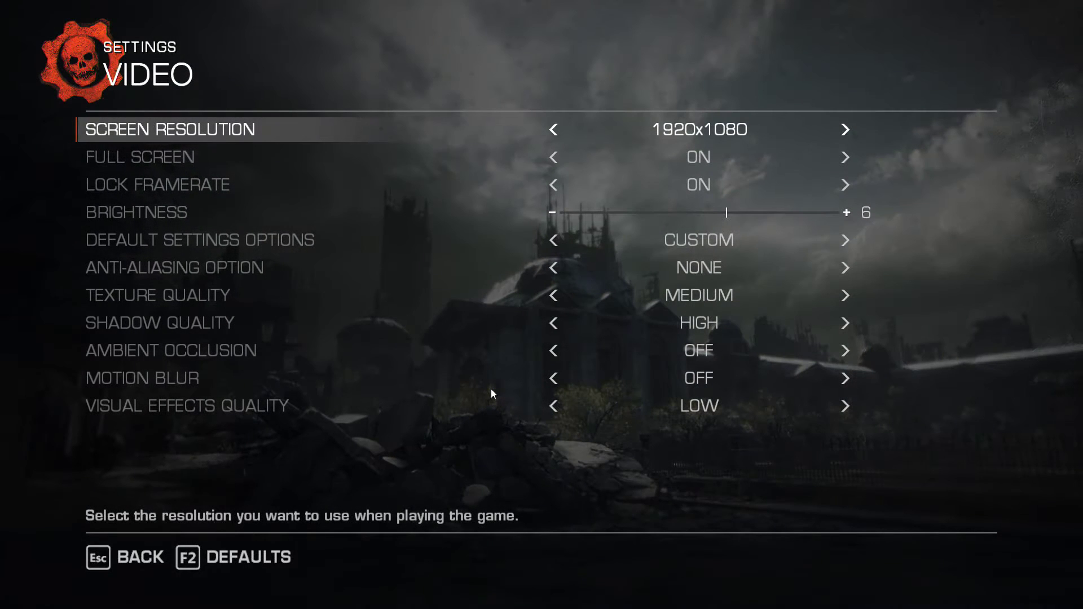
pyautogui.press('Down')
pyautogui.press('Down')
pyautogui.press('Down')
pyautogui.press('Down')
pyautogui.press('Down')
pyautogui.press('Down')
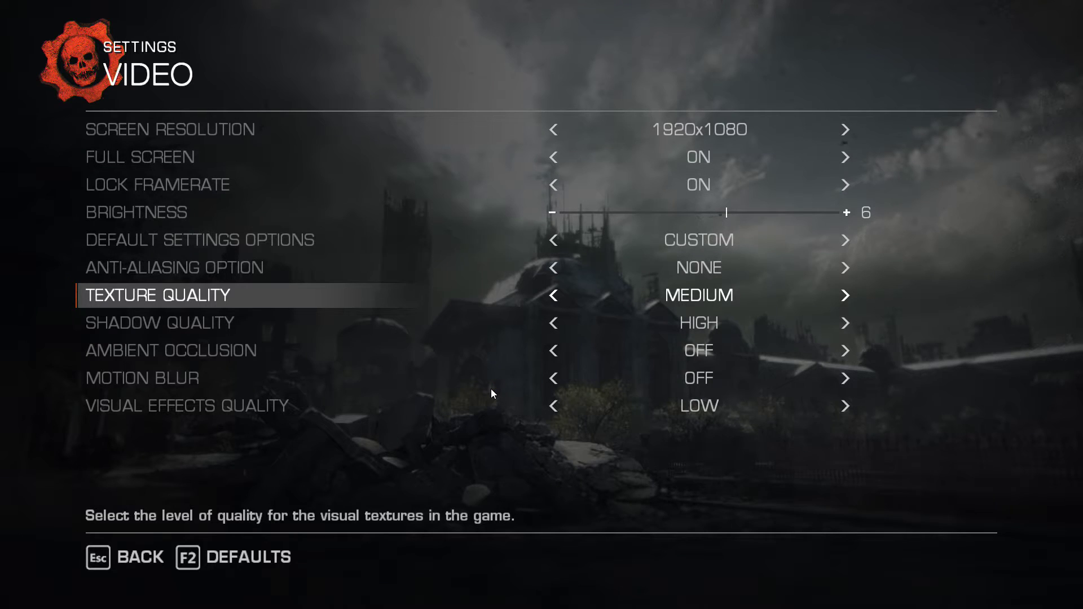
pyautogui.press('Down')
pyautogui.press('Down')
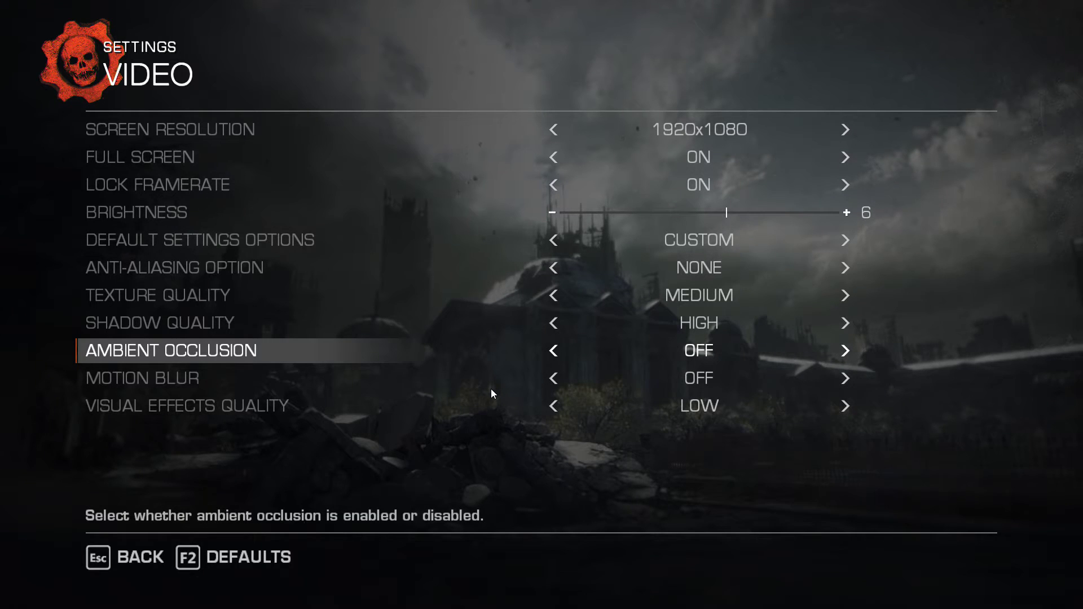
pyautogui.press('Down')
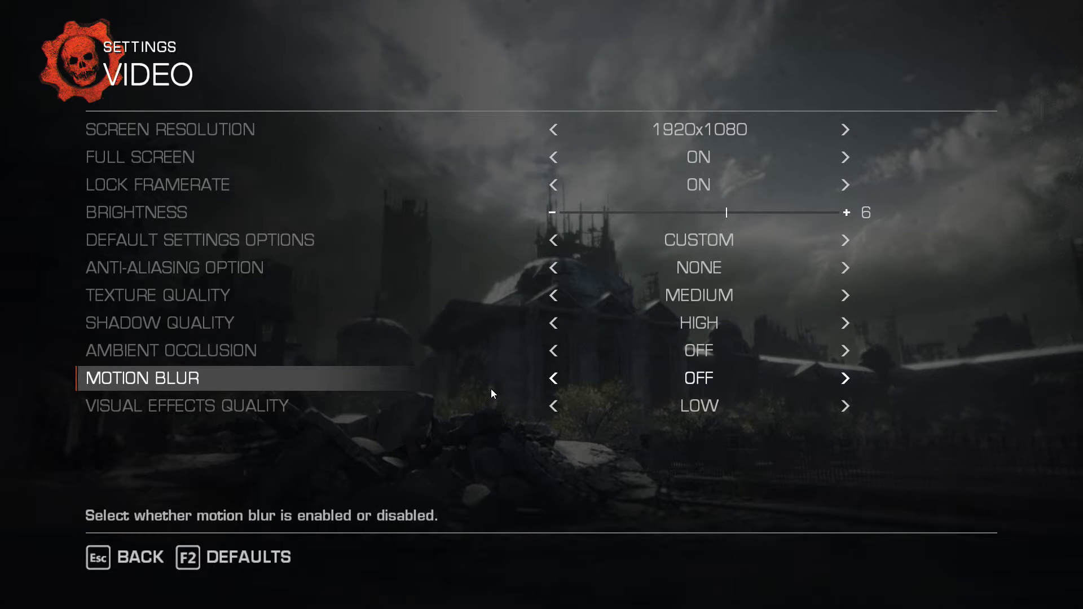
pyautogui.press('Down')
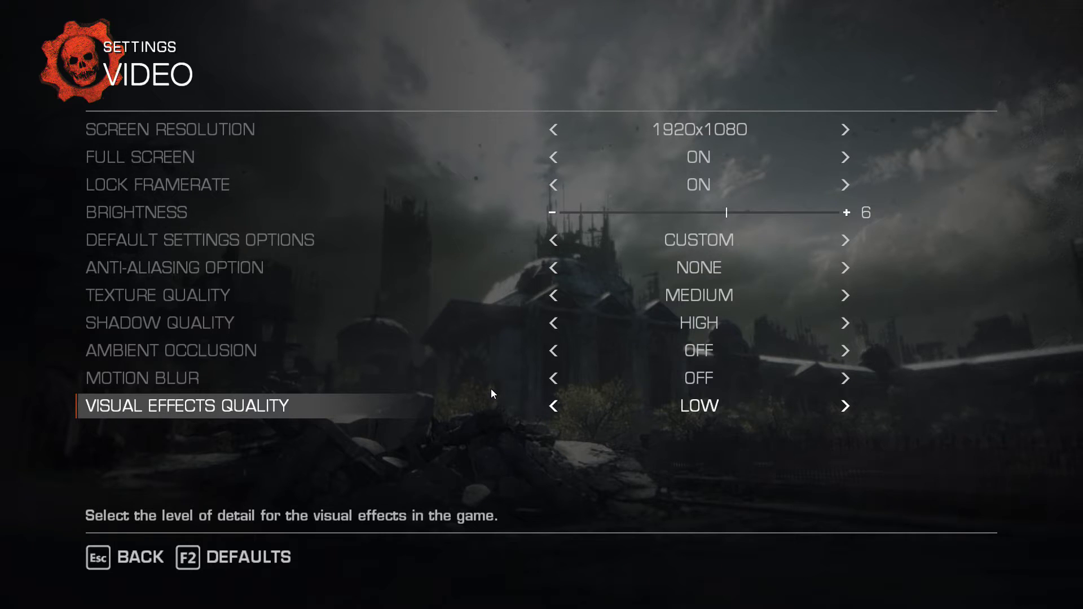
pyautogui.press('Escape')
pyautogui.press('Escape')
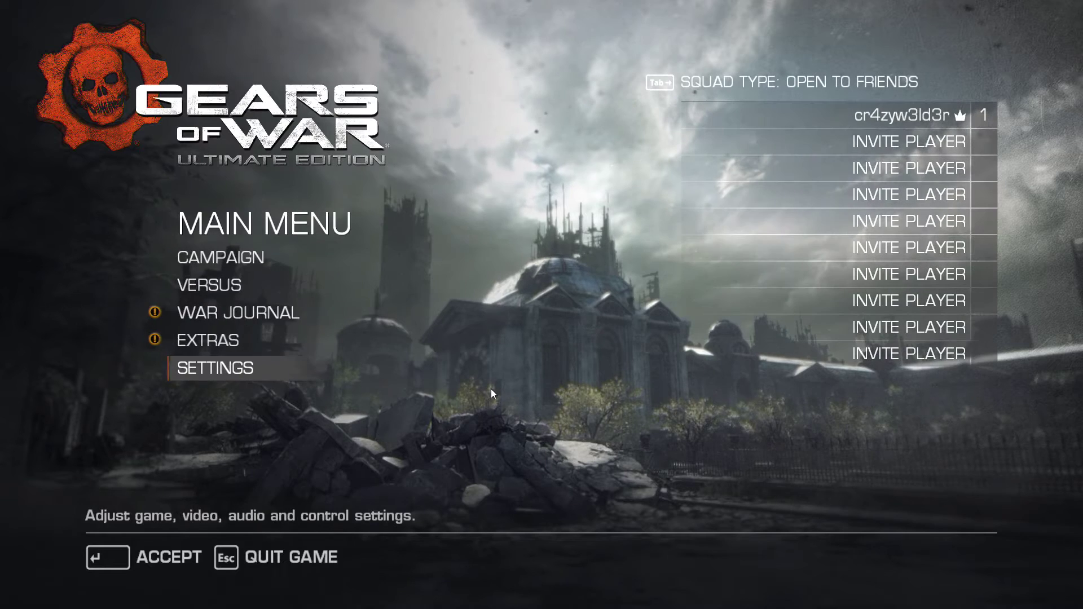
pyautogui.press('Up')
# Step: Run the Extras Performance Benchmark (about 60 FPS), then exit to the main menu and the desktop
pyautogui.press('Return')
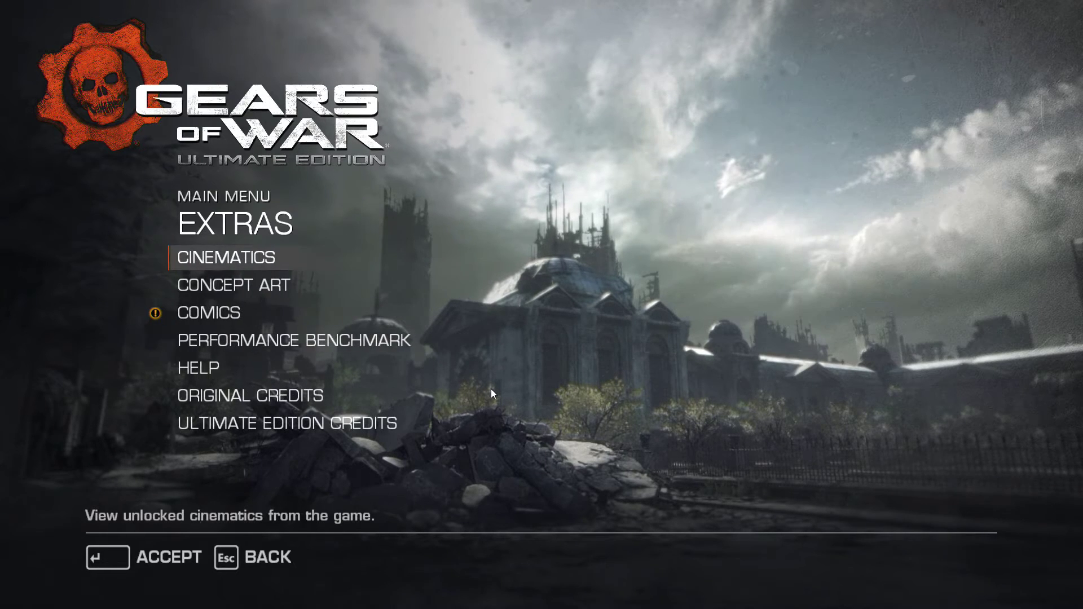
pyautogui.press('Down')
pyautogui.press('Down')
pyautogui.press('Down')
pyautogui.press('Return')
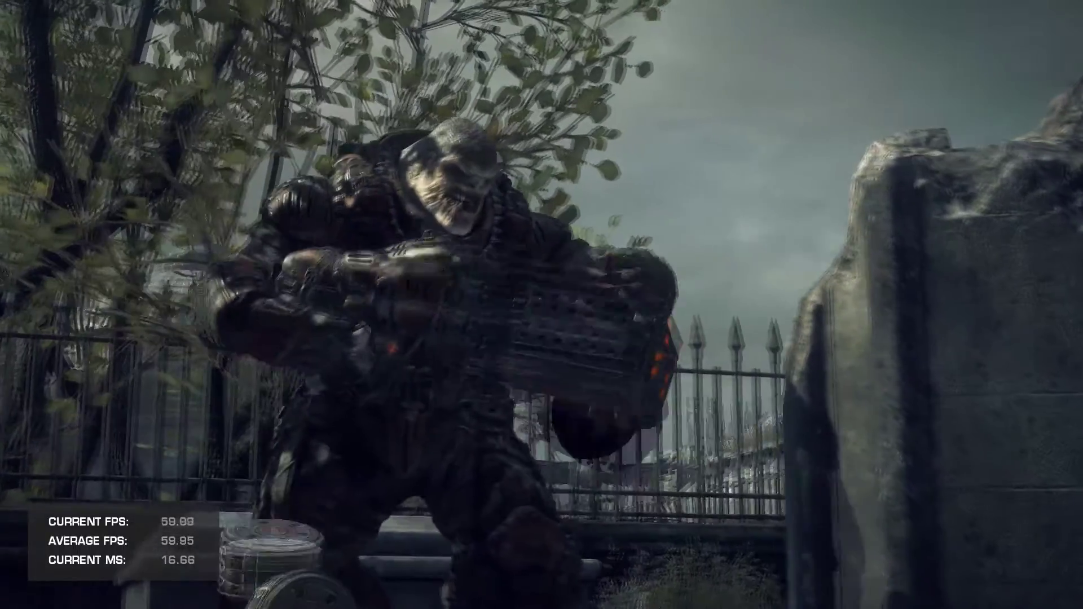
pyautogui.press('Escape')
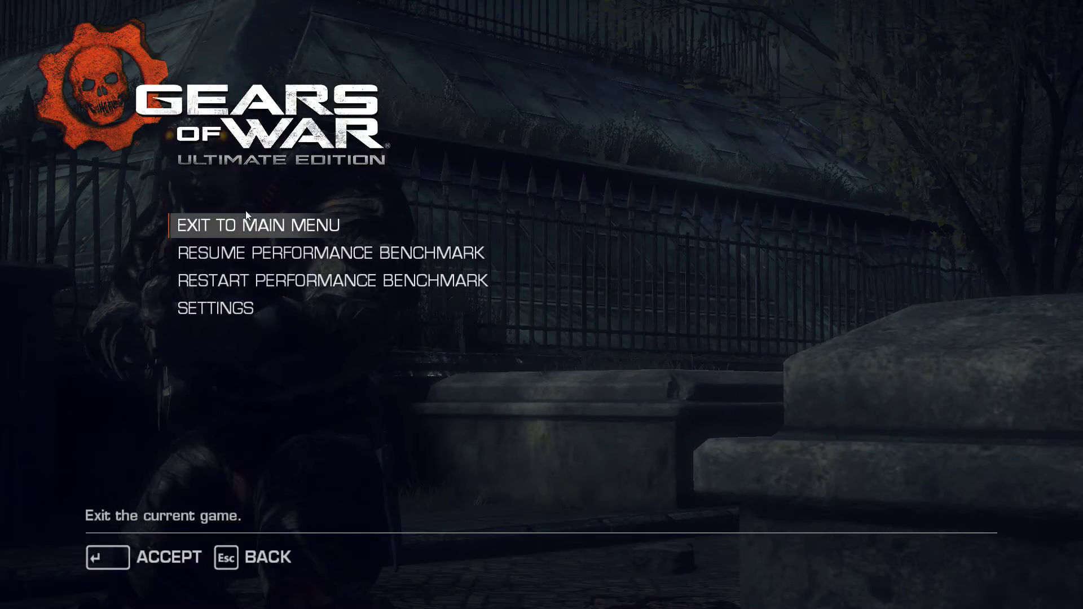
pyautogui.click(255, 225)
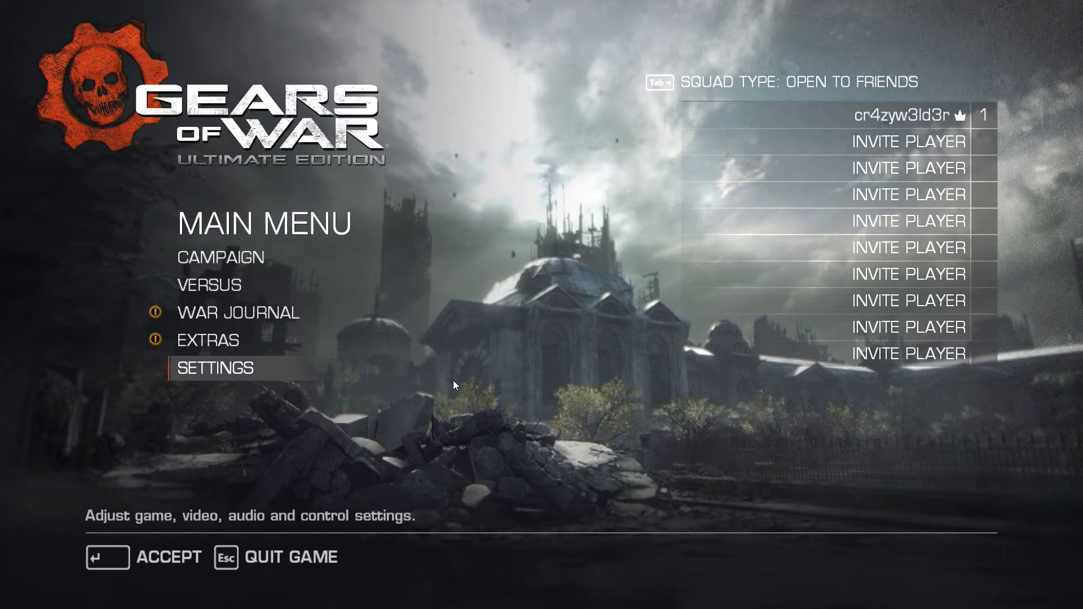
pyautogui.hotkey('alt', 'Tab')
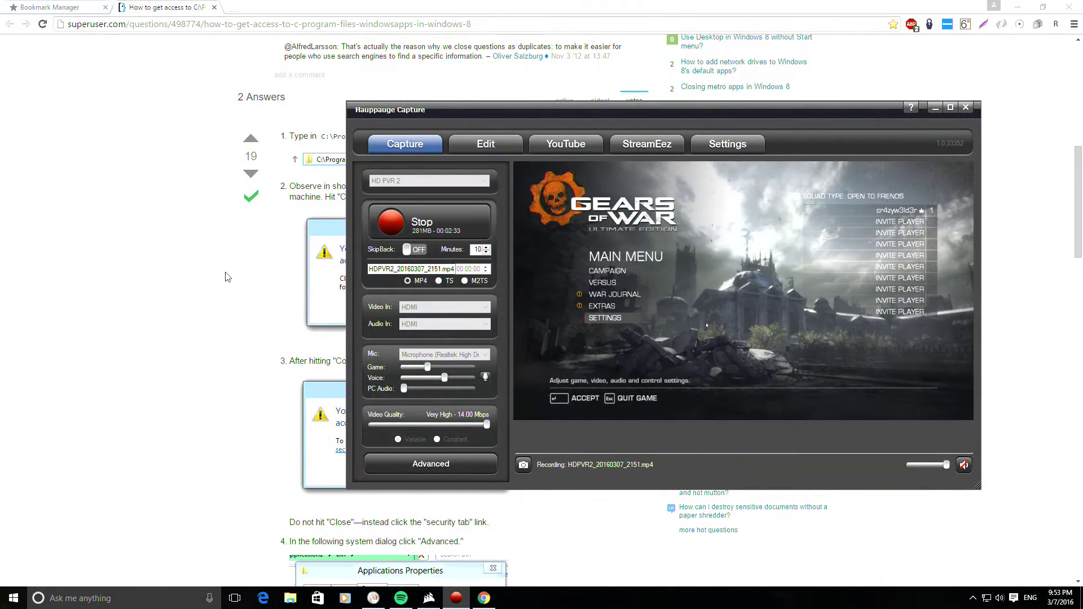
# Step: Bring up the Super User WindowsApps access answer, zoom in, and read steps 1–3
pyautogui.click(221, 280)
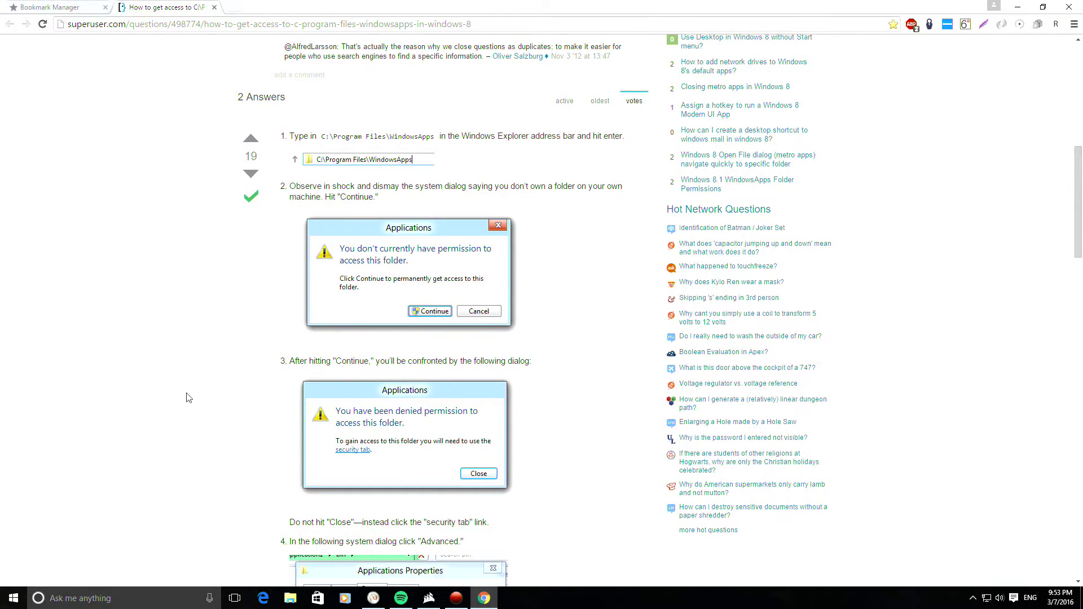
pyautogui.scroll(1, 188, 398)
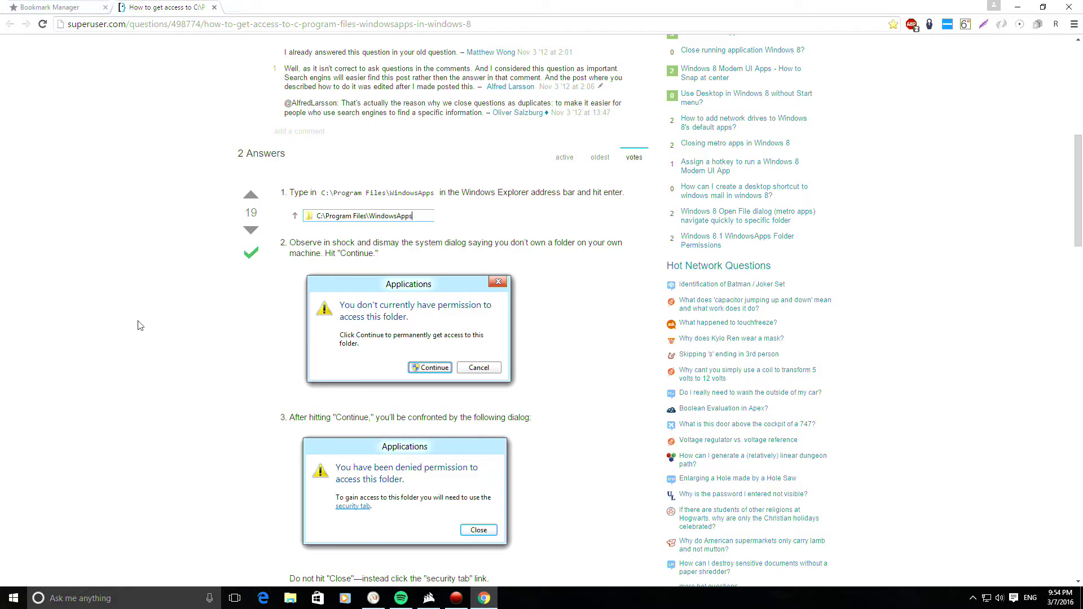
pyautogui.hotkey('ctrl', '+')
pyautogui.hotkey('ctrl', '+')
pyautogui.hotkey('ctrl', '+')
pyautogui.hotkey('ctrl', '+')
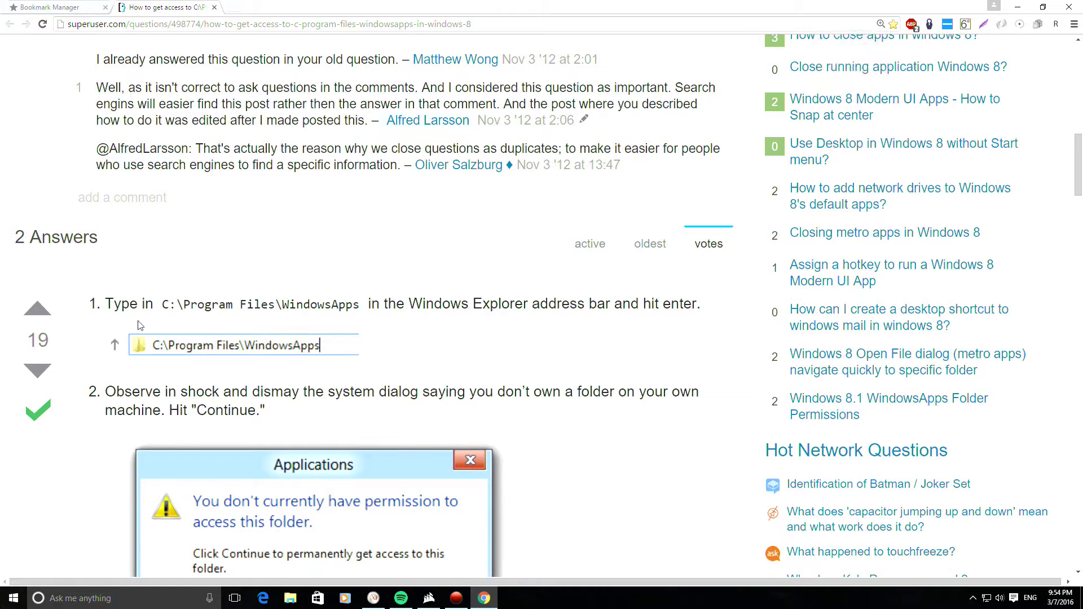
pyautogui.scroll(-3, 226, 338)
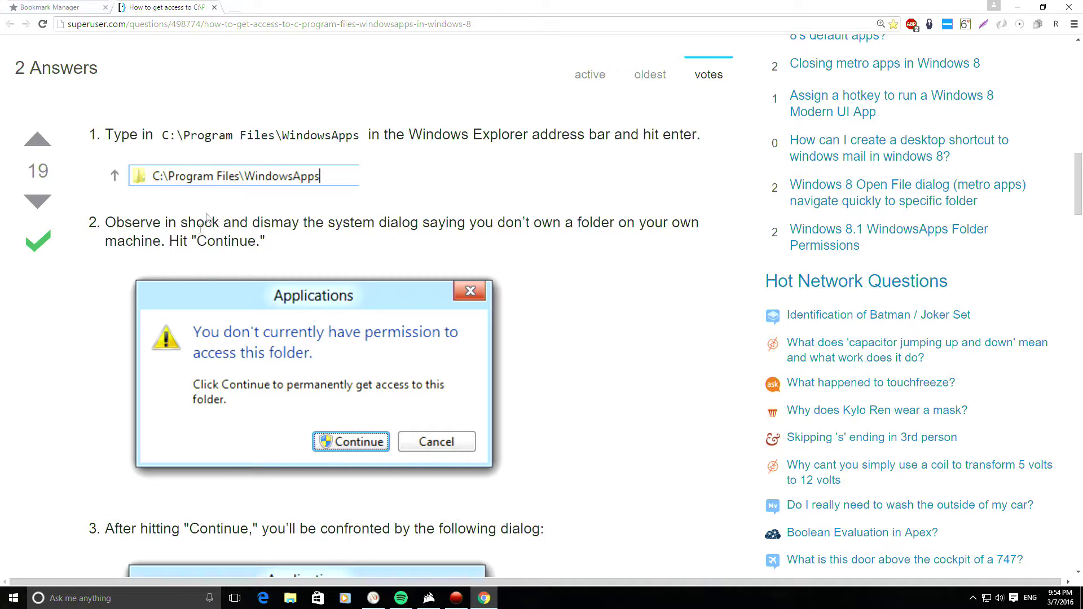
pyautogui.scroll(-1, 164, 295)
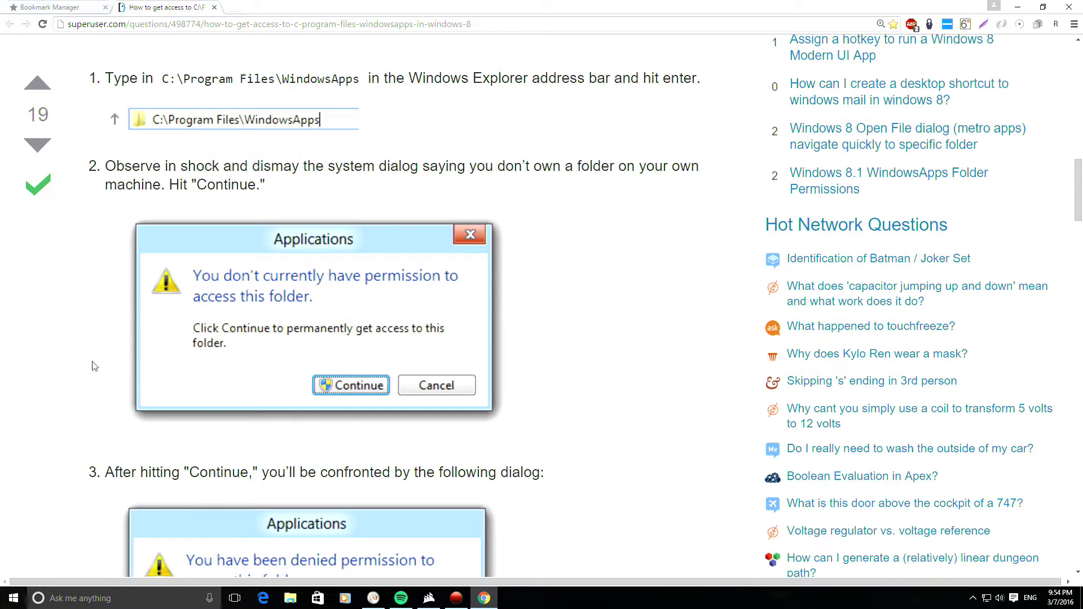
pyautogui.scroll(-4, 93, 350)
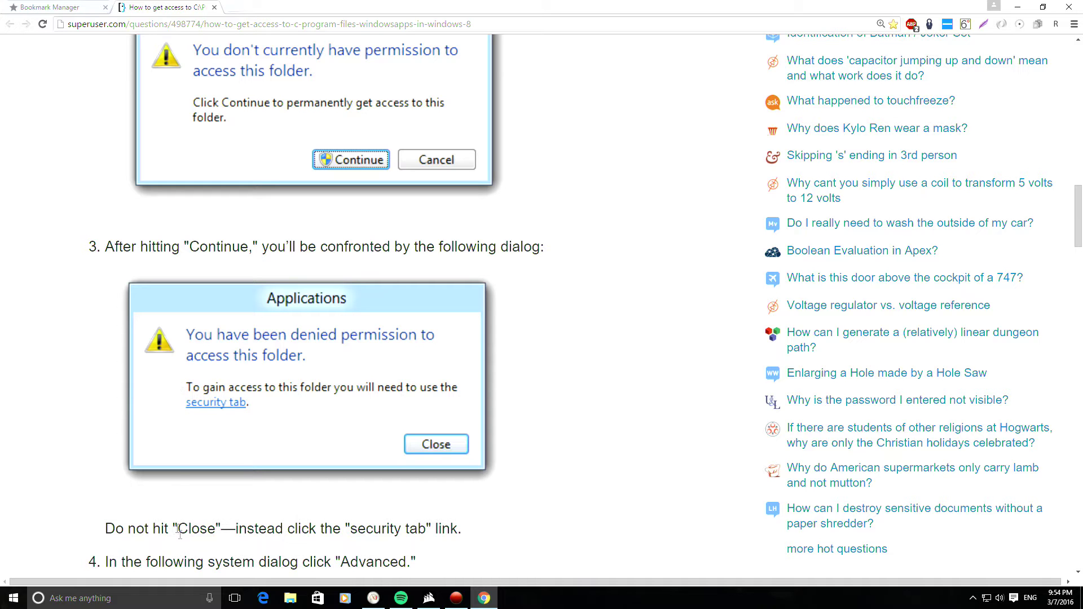
pyautogui.scroll(-2, 156, 382)
pyautogui.scroll(-4, 155, 378)
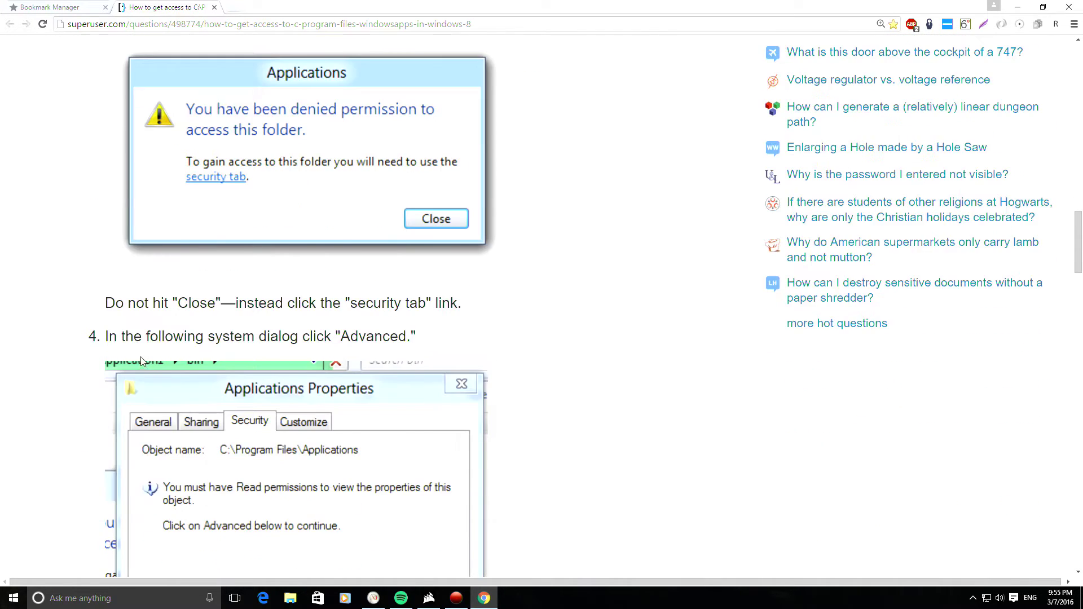
pyautogui.scroll(-3, 290, 259)
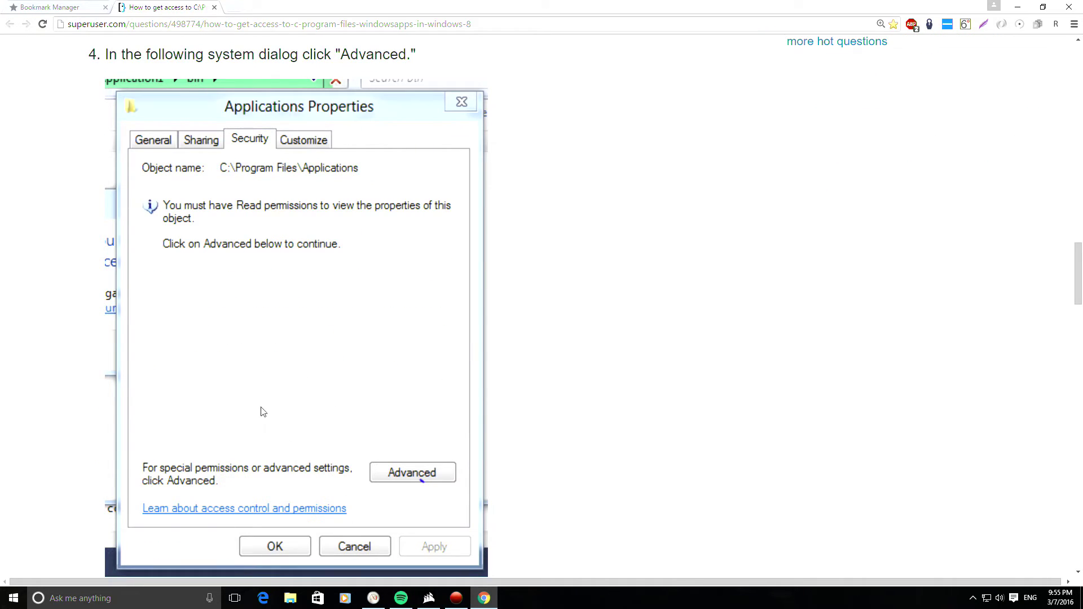
pyautogui.scroll(-8, 262, 411)
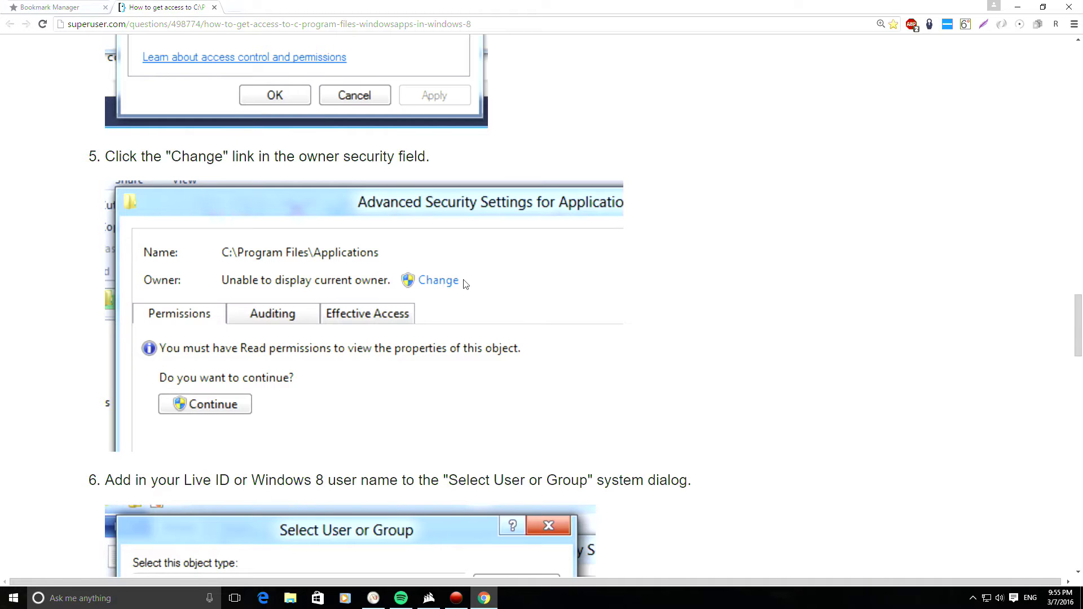
pyautogui.scroll(-5, 464, 284)
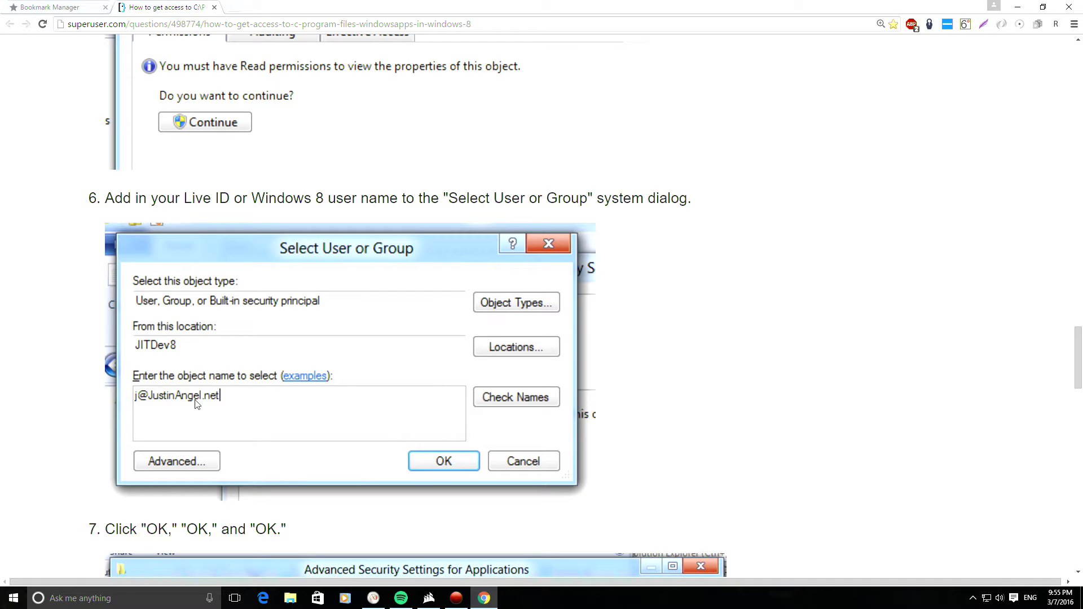
pyautogui.scroll(-3, 159, 329)
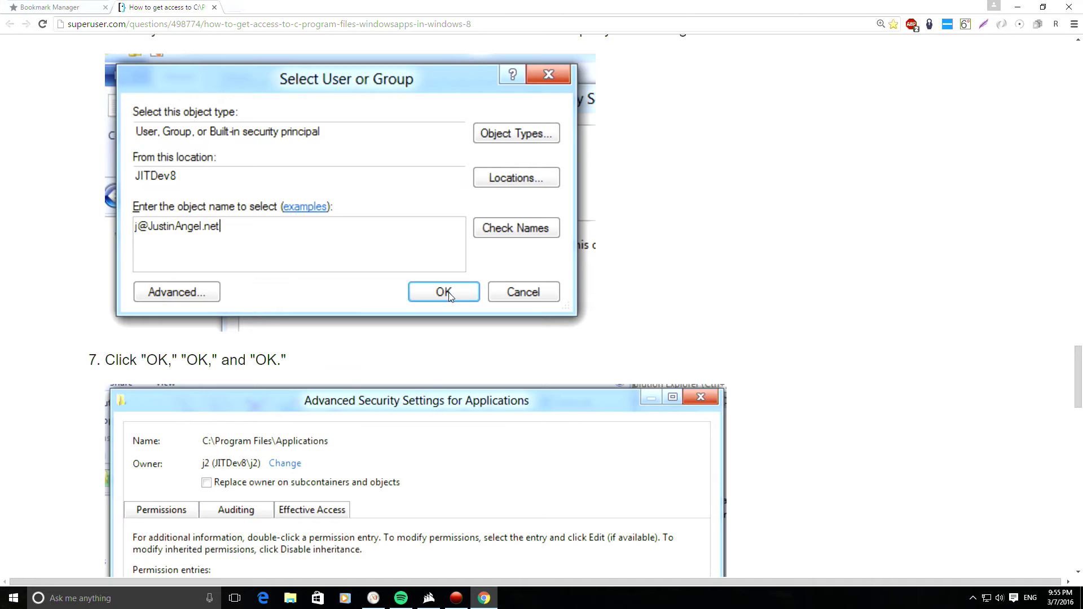
pyautogui.scroll(-3, 141, 339)
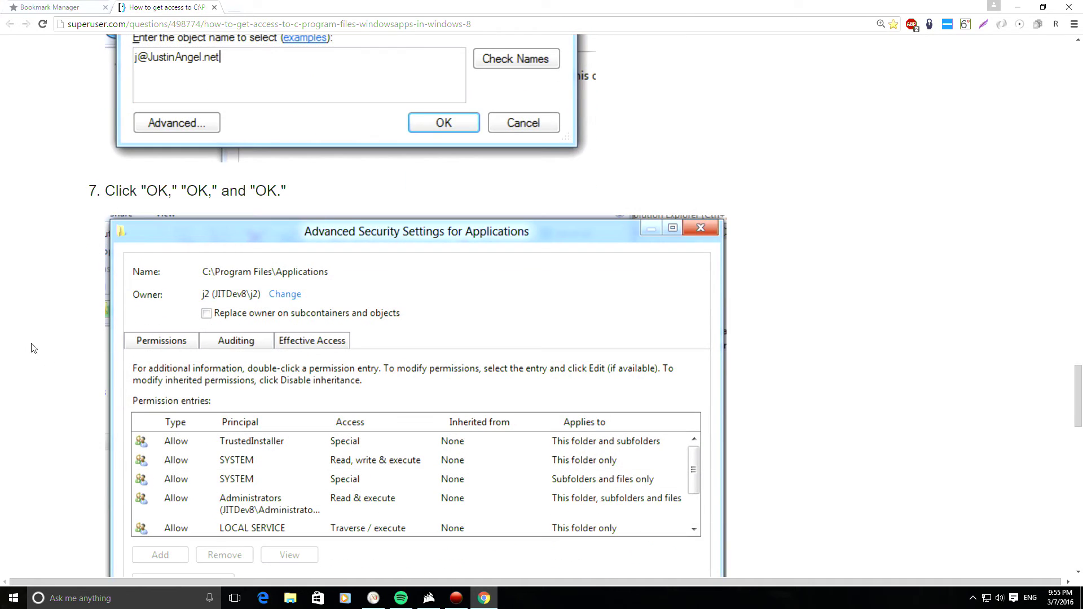
pyautogui.scroll(-2, 33, 347)
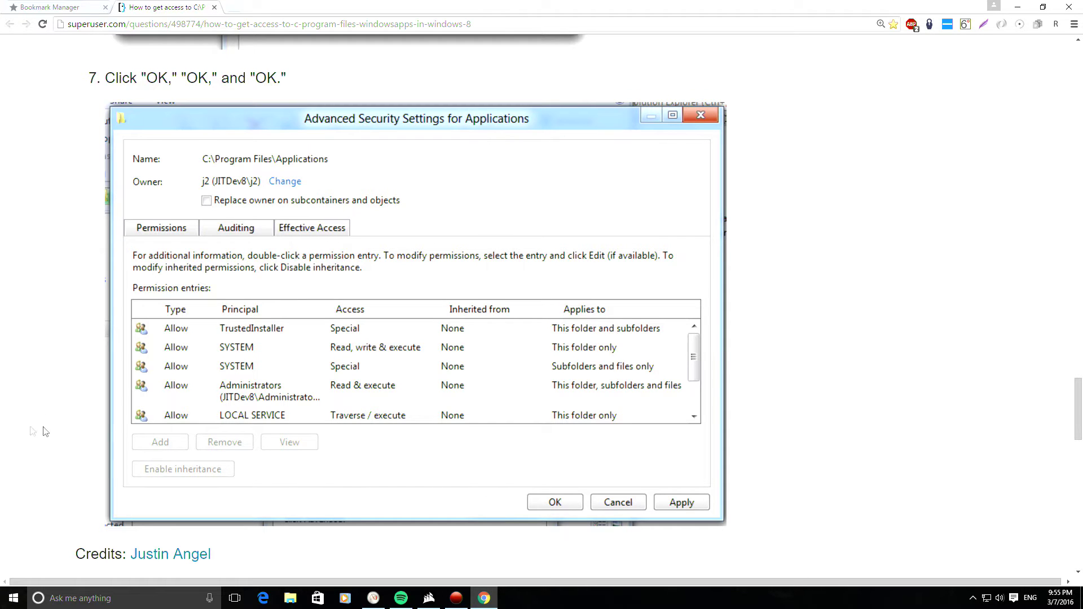
pyautogui.scroll(-4, 12, 440)
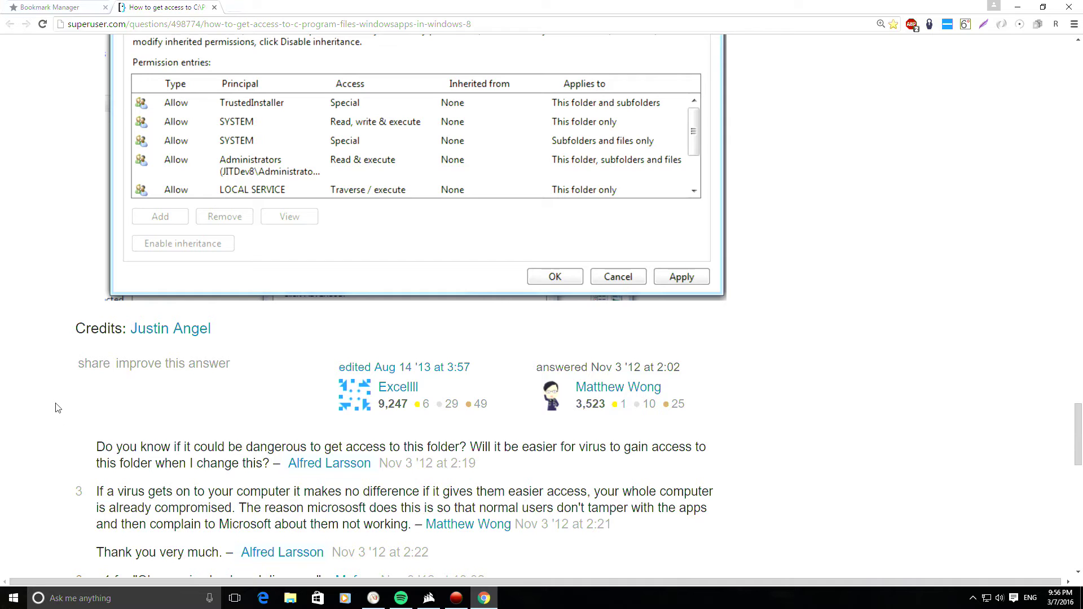
pyautogui.scroll(4, 57, 407)
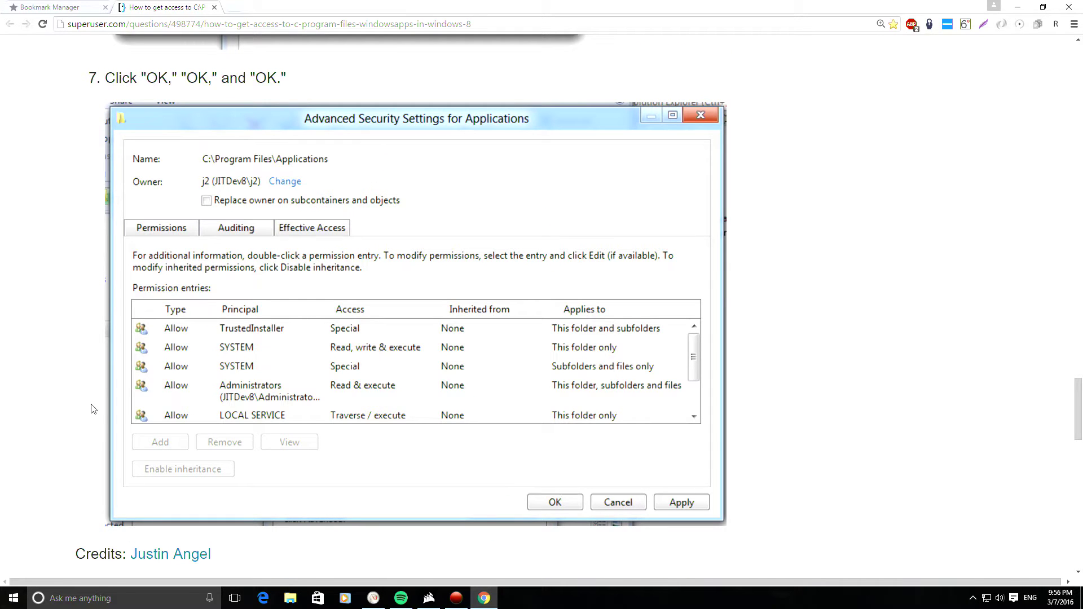
# Step: Browse in File Explorer to C:\Program Files\WindowsApps and into the Microsoft.DeltaPC game folder
pyautogui.click(13, 599)
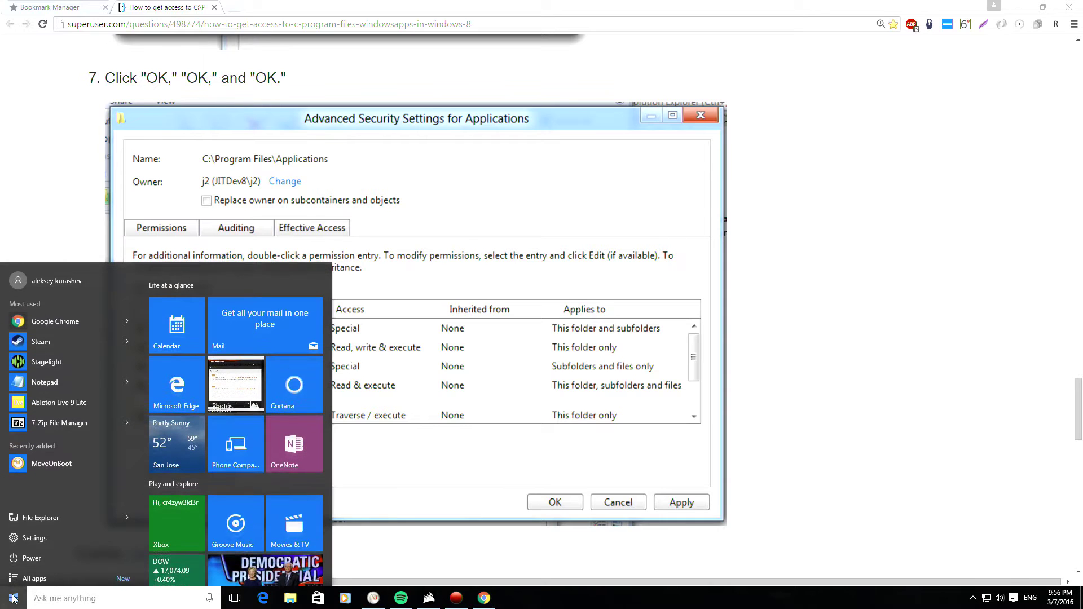
pyautogui.click(41, 519)
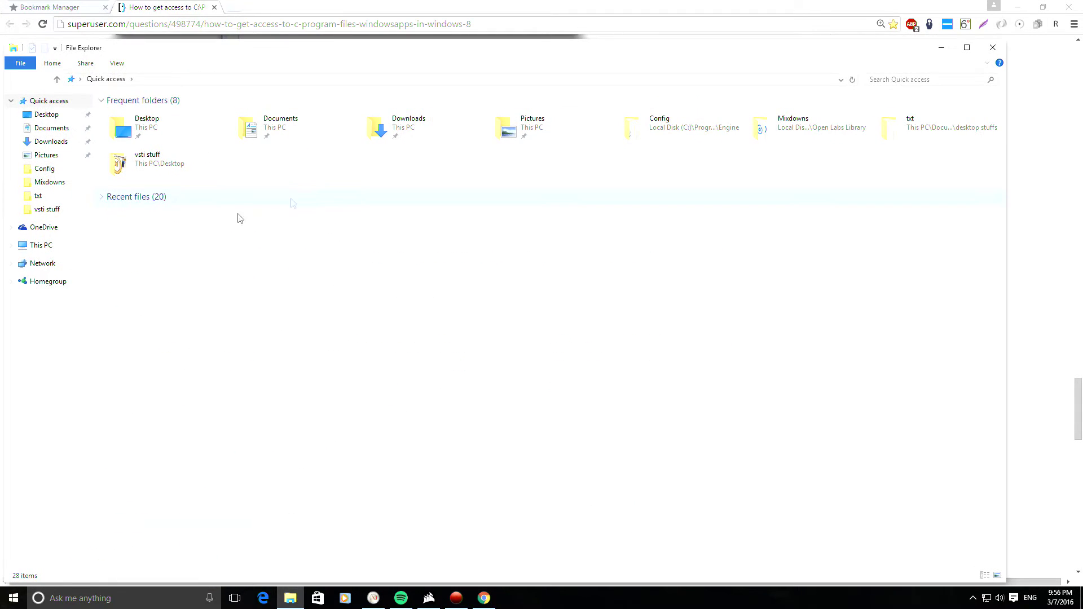
pyautogui.click(39, 245)
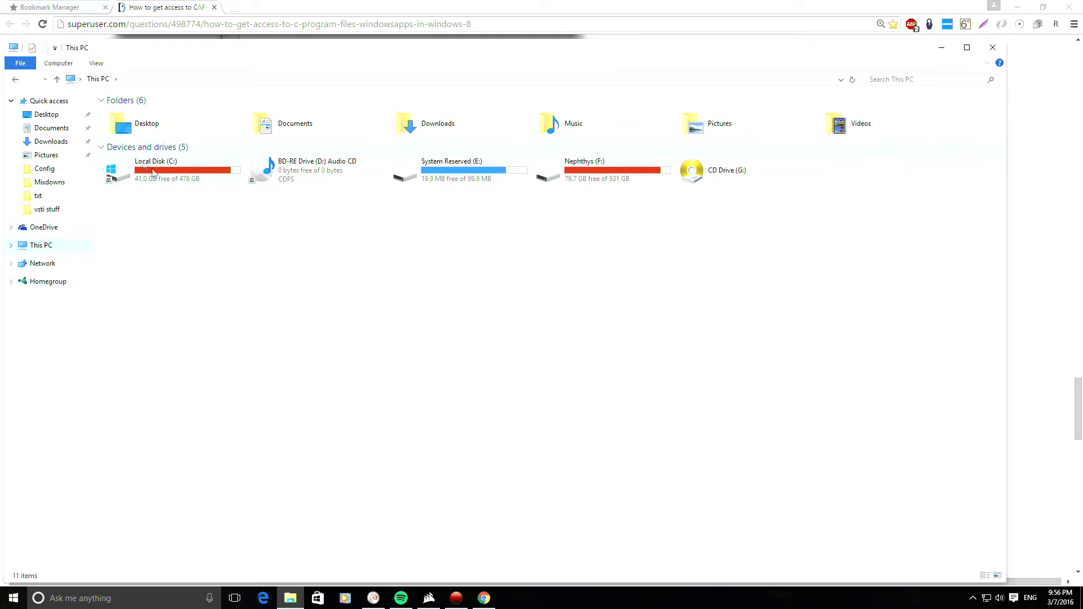
pyautogui.doubleClick(122, 176)
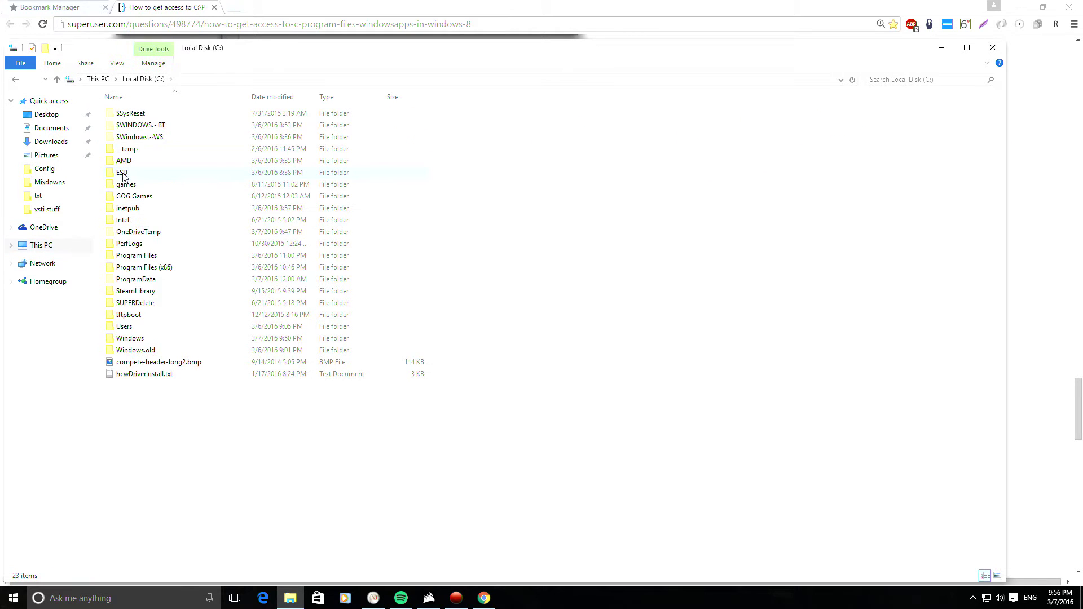
pyautogui.doubleClick(154, 256)
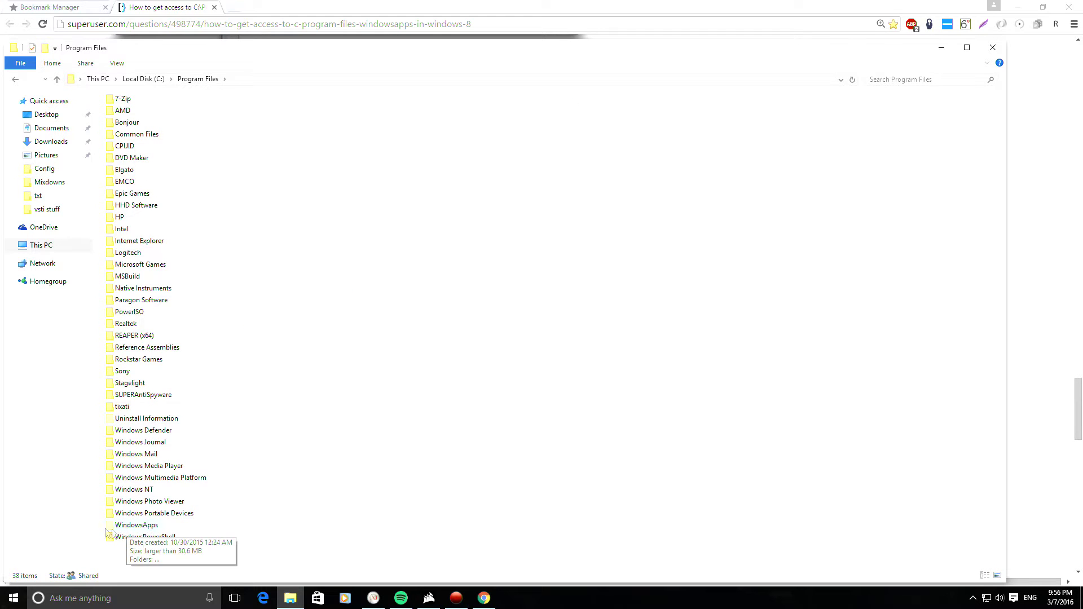
pyautogui.doubleClick(134, 526)
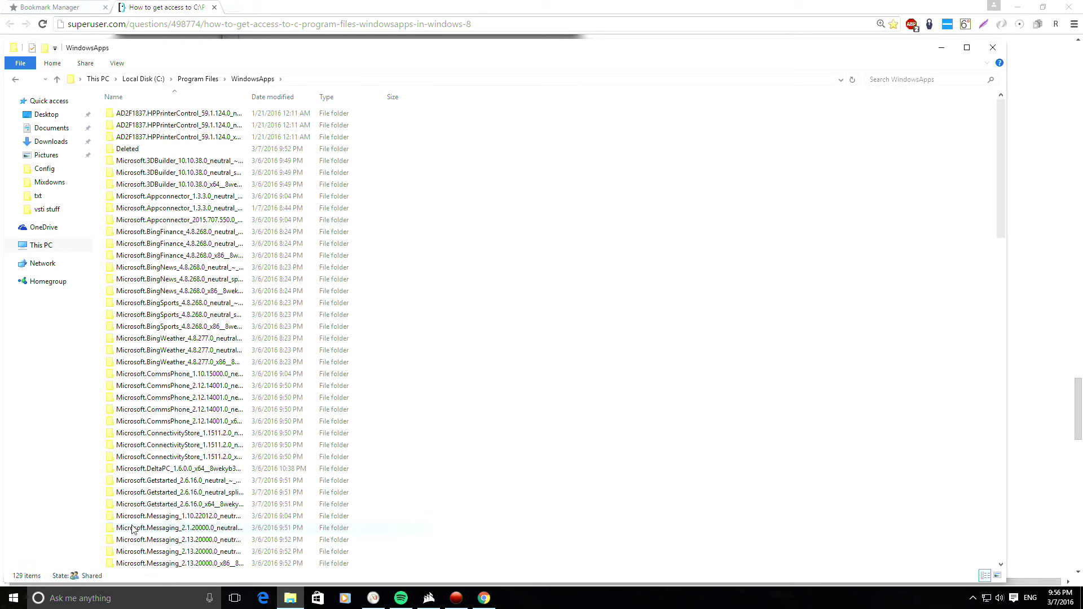
pyautogui.doubleClick(170, 469)
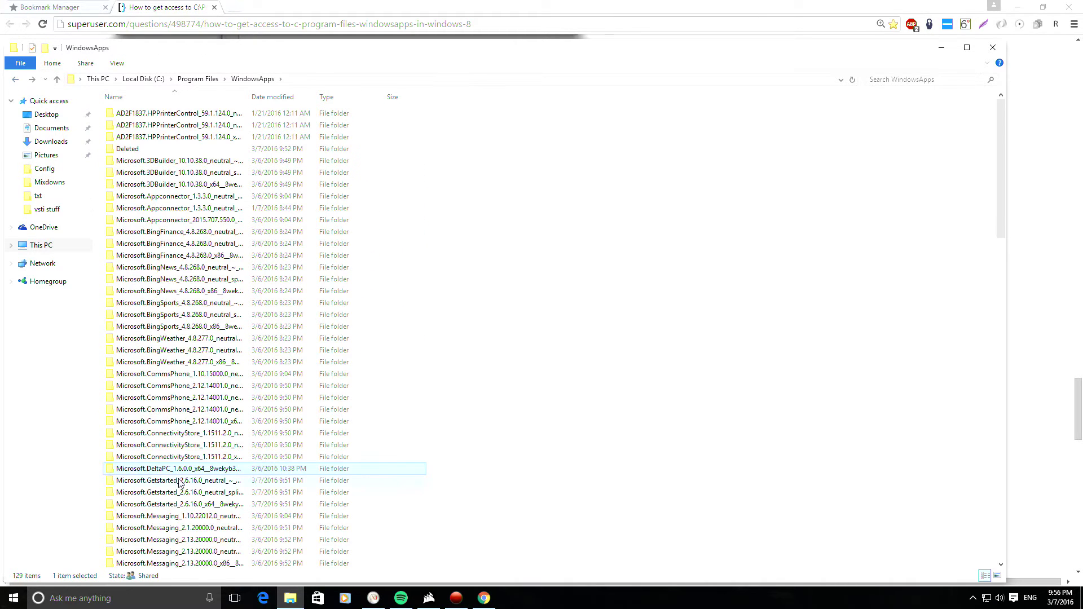
pyautogui.rightClick(165, 476)
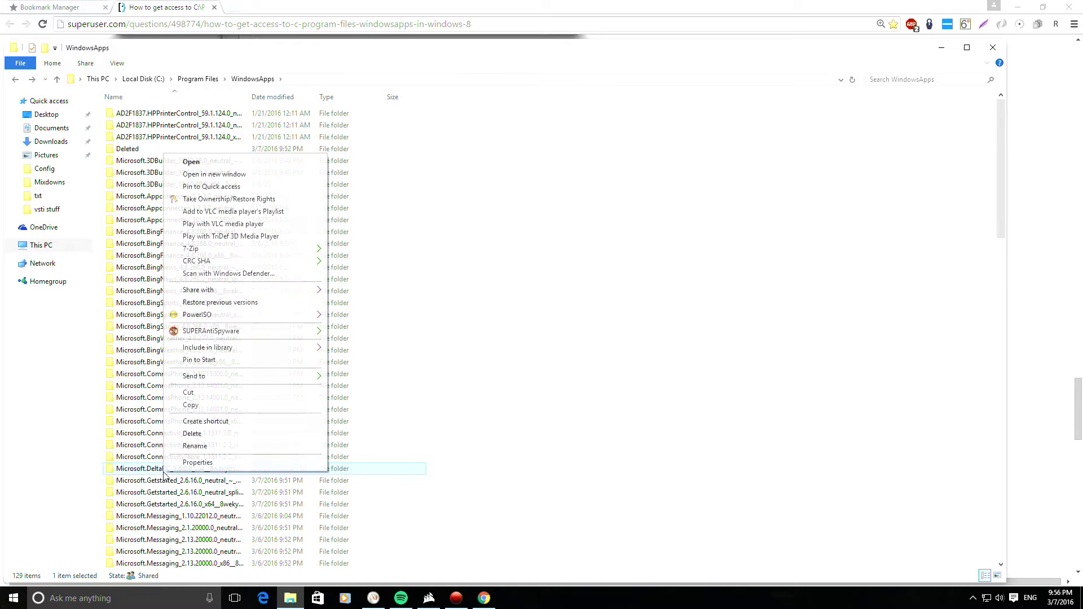
pyautogui.click(197, 462)
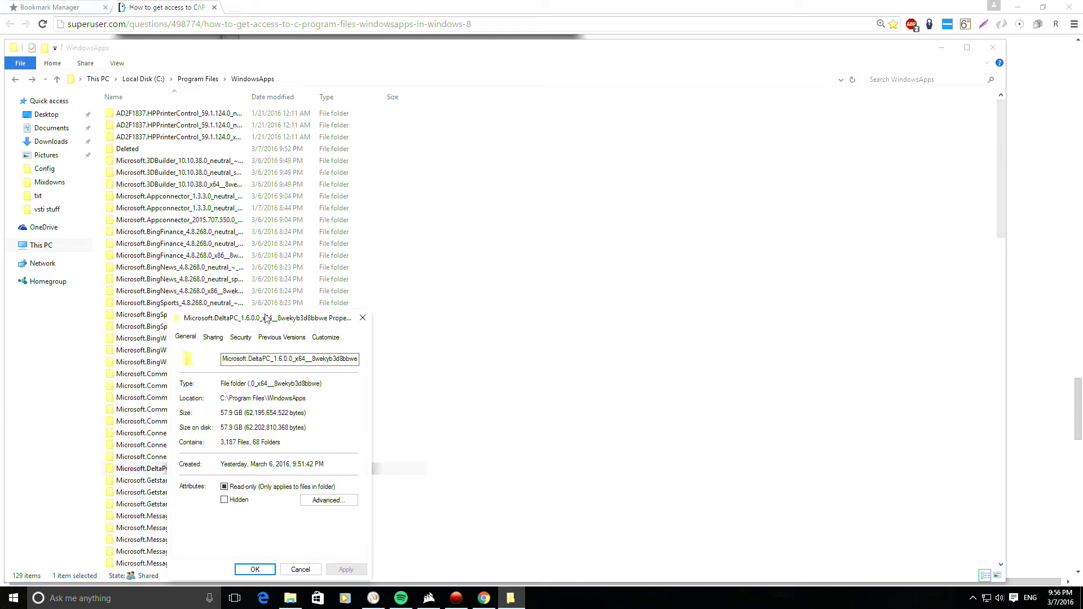
pyautogui.moveTo(333, 386); pyautogui.dragTo(428, 221)
pyautogui.click(408, 240)
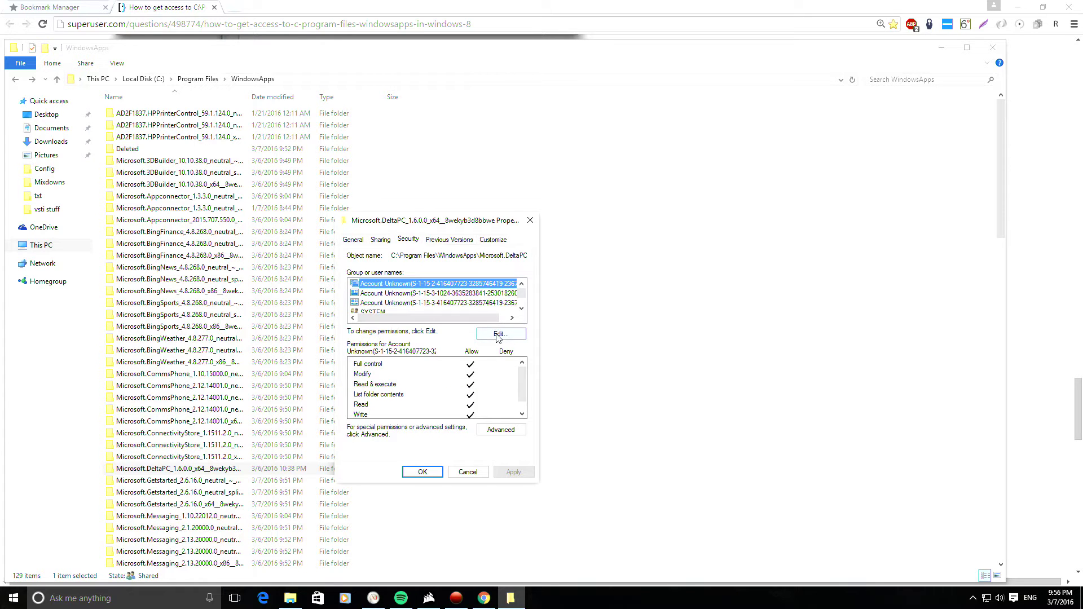
pyautogui.click(500, 430)
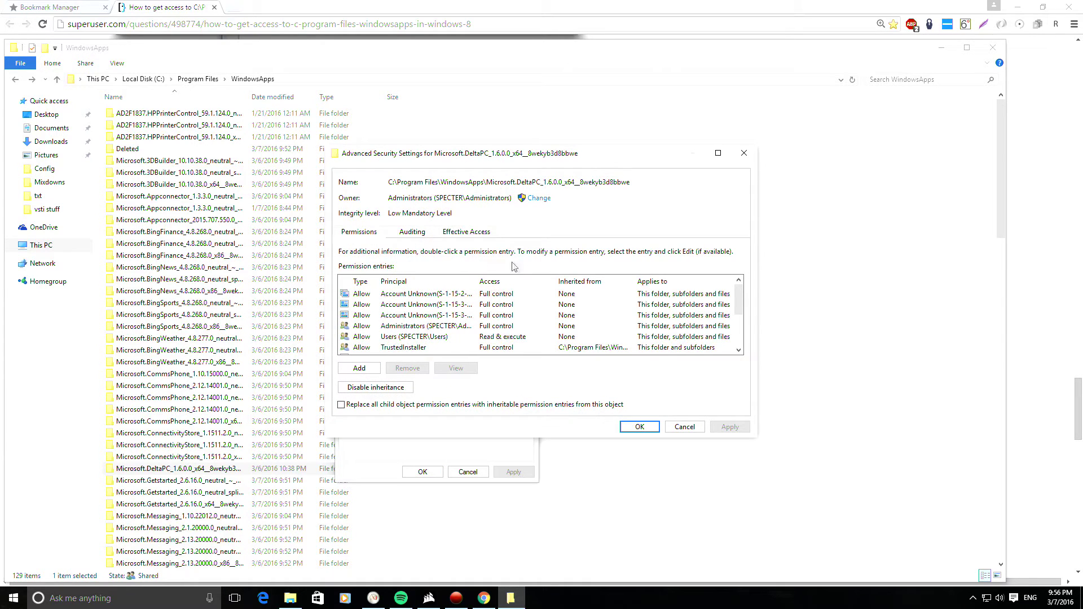
pyautogui.click(540, 199)
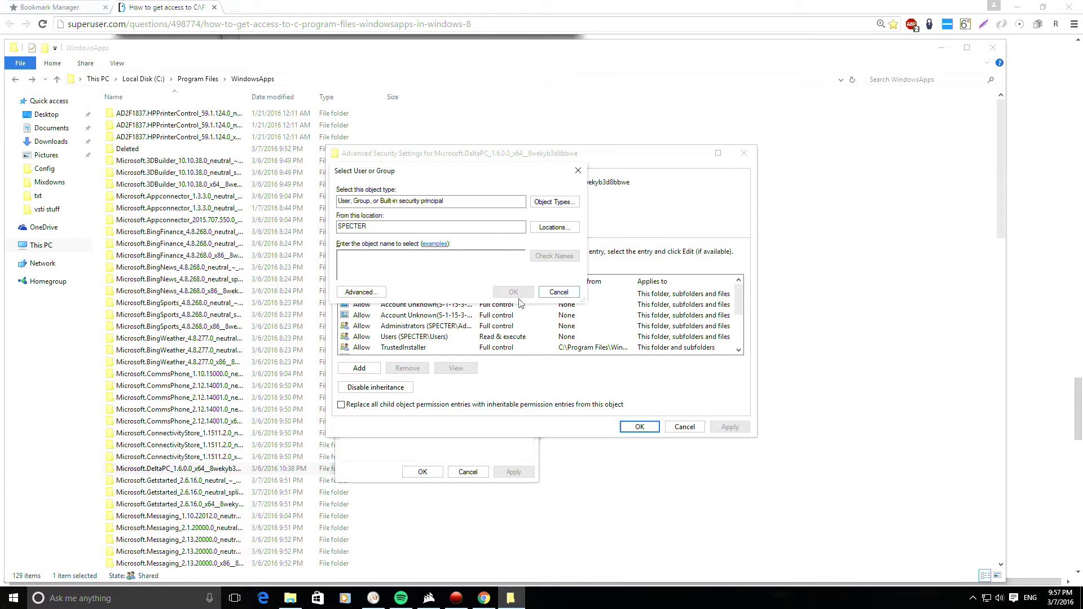
pyautogui.click(556, 292)
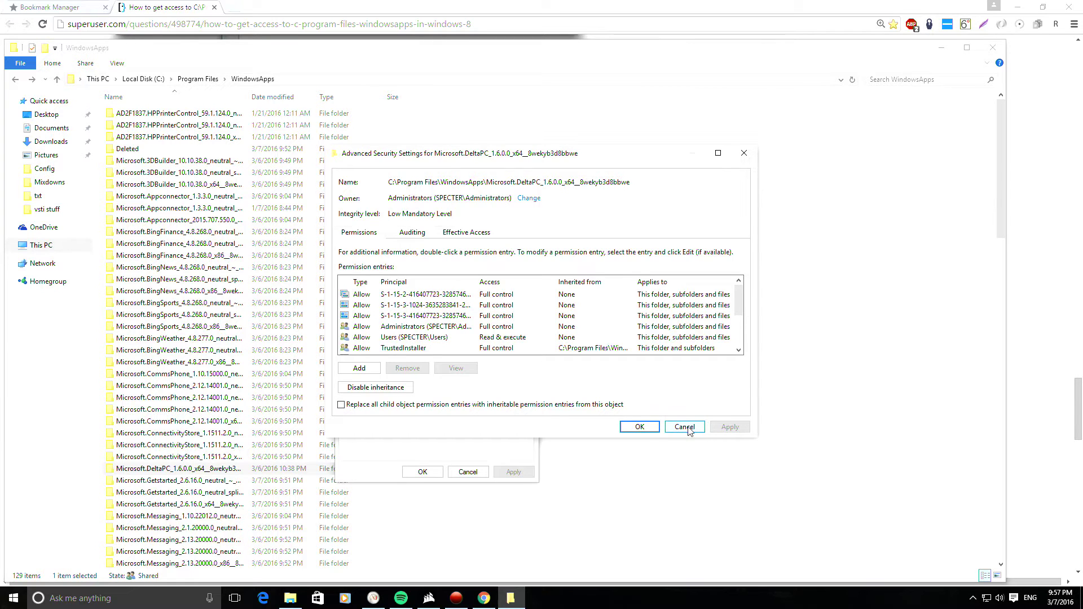
pyautogui.click(404, 326)
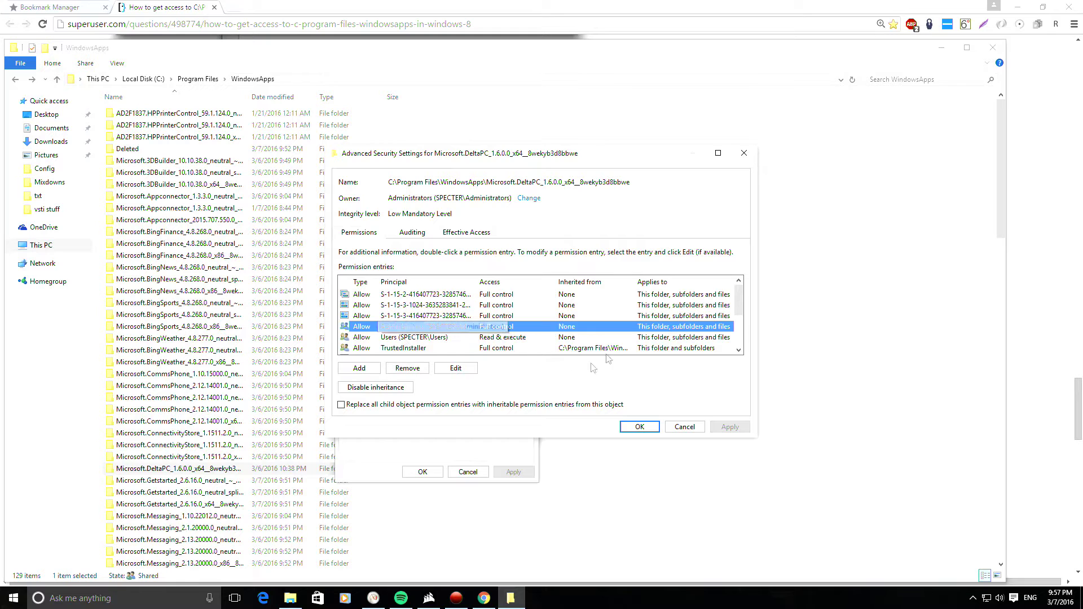
pyautogui.click(412, 339)
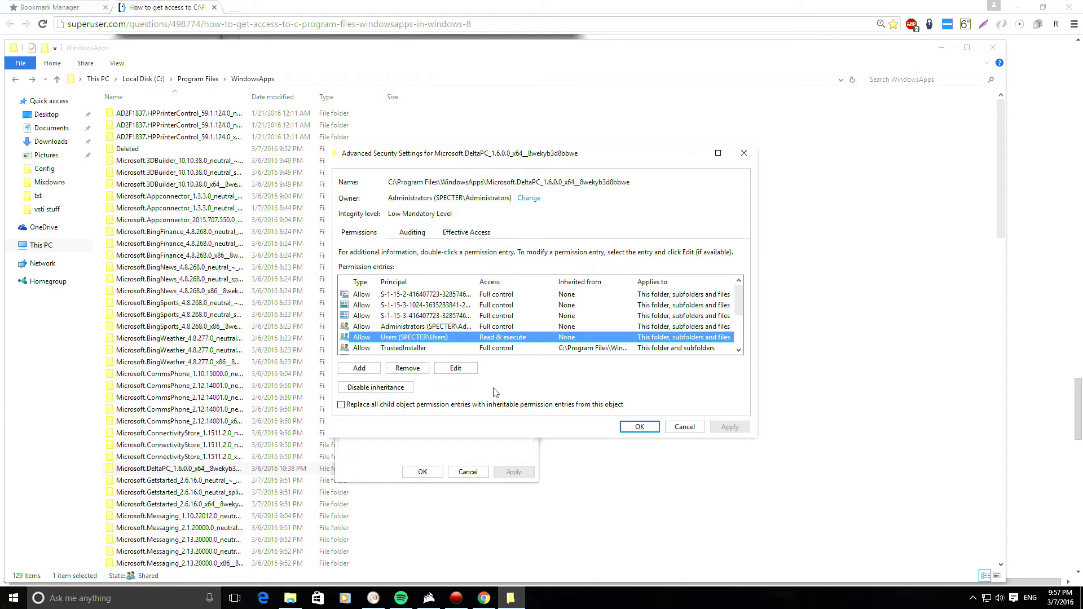
pyautogui.click(454, 369)
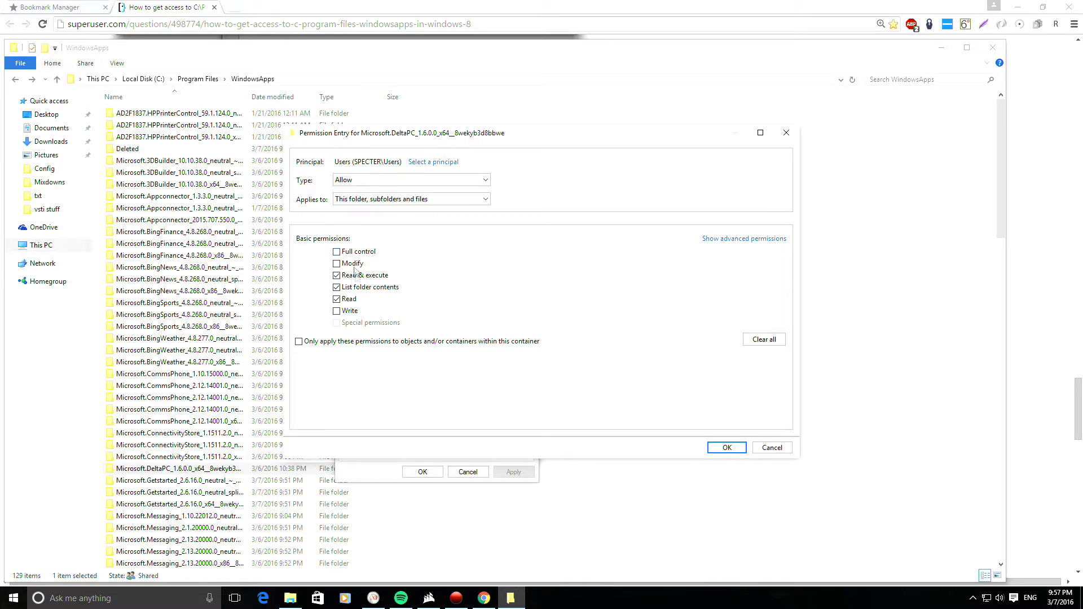
pyautogui.click(772, 448)
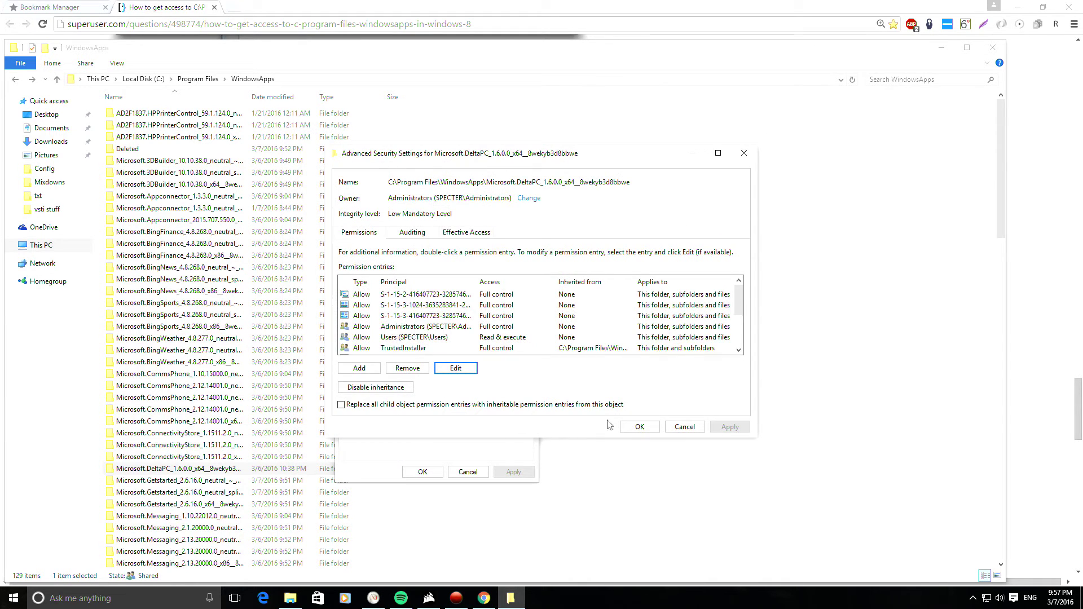
pyautogui.click(682, 427)
pyautogui.click(468, 472)
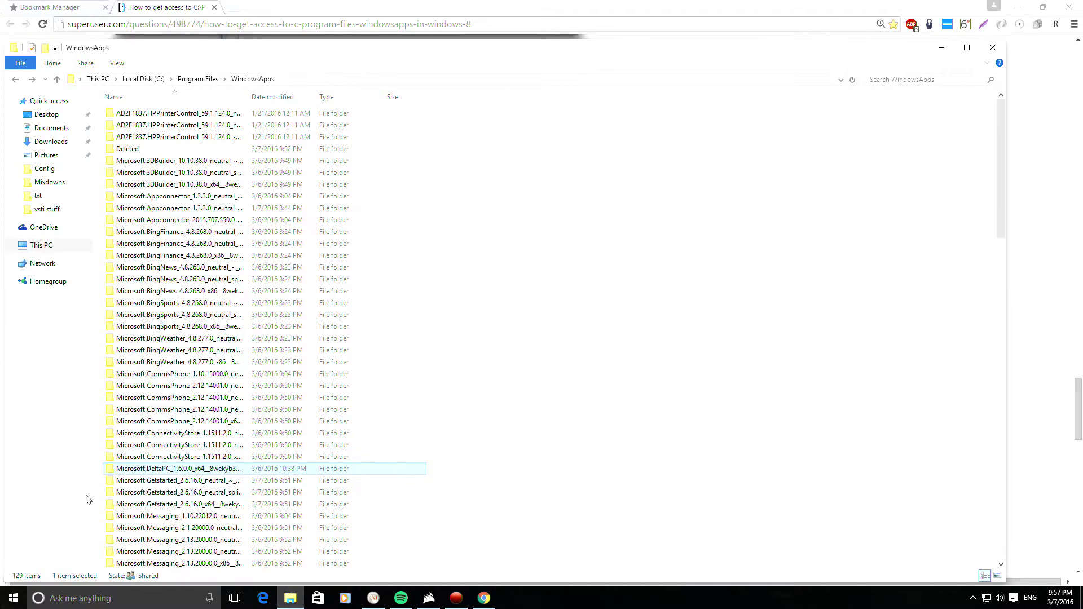
# Step: Open the Microsoft.DeltaPC Engine\Config folder
pyautogui.doubleClick(145, 473)
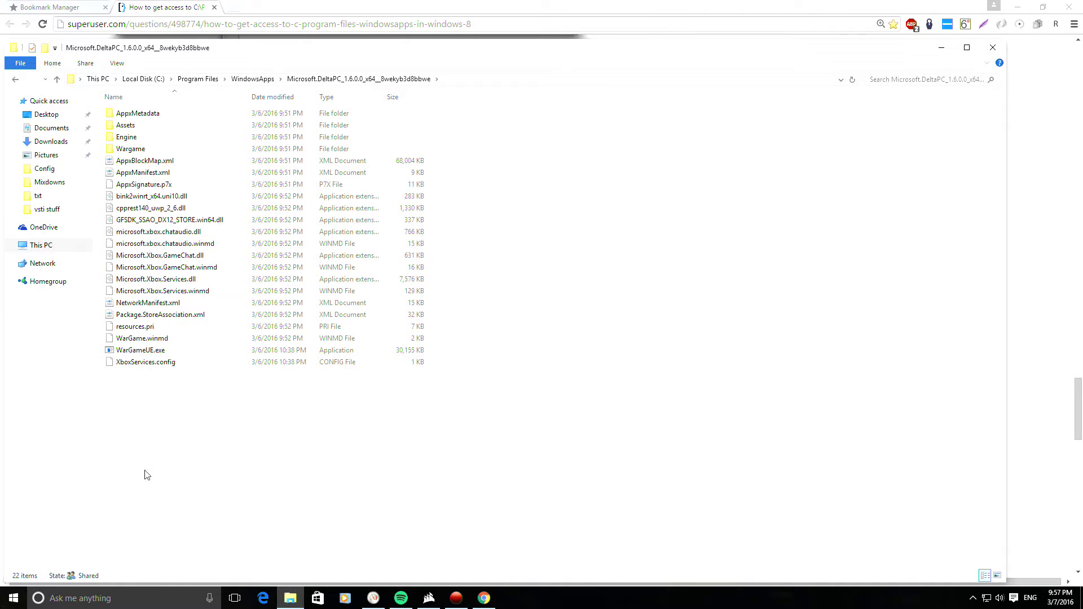
pyautogui.doubleClick(128, 139)
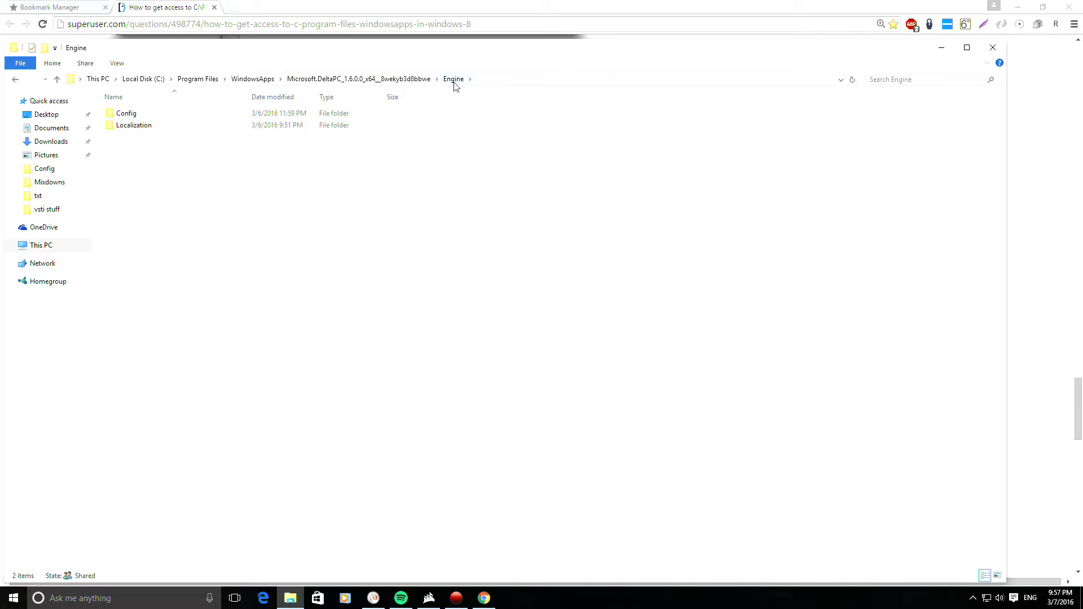
pyautogui.doubleClick(116, 115)
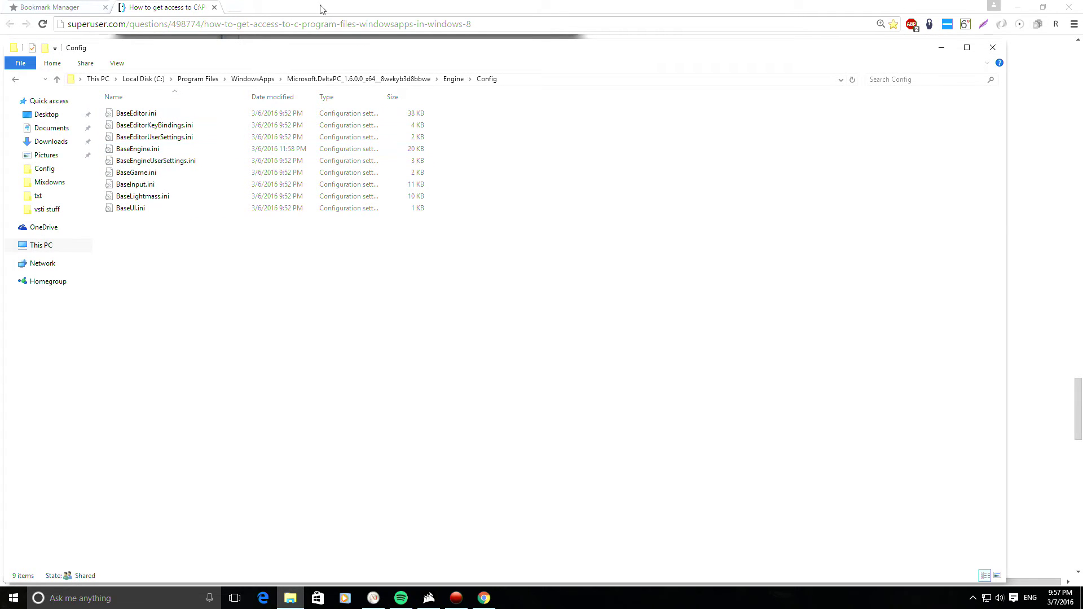
# Step: Place the Config window in front of Chrome over the desktop and open BaseEngine.ini in Notepad
pyautogui.moveTo(322, 8); pyautogui.dragTo(719, 181)
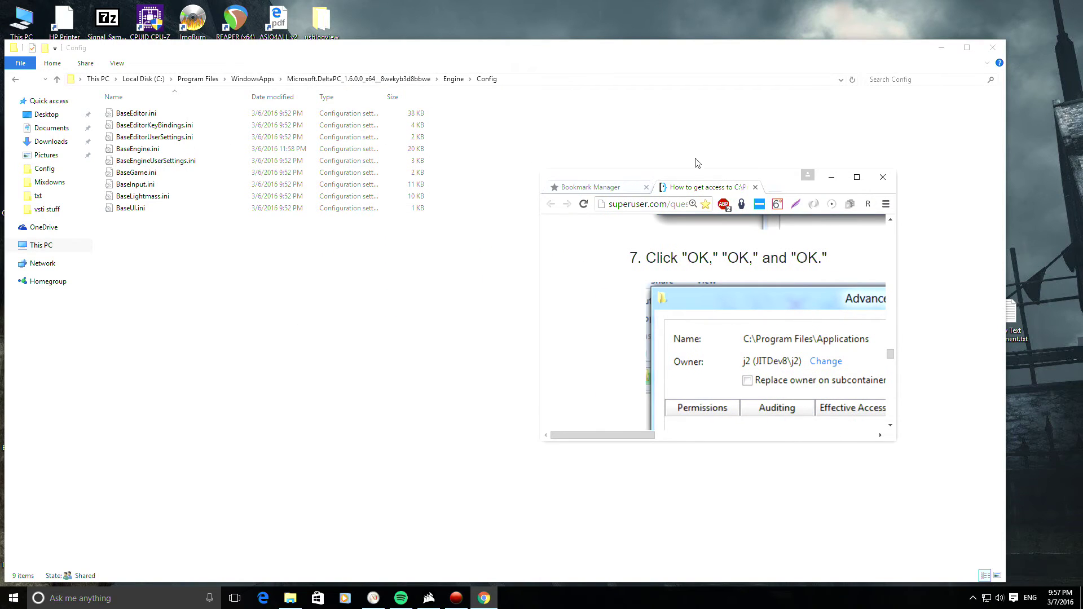
pyautogui.moveTo(730, 54); pyautogui.dragTo(1044, 180)
pyautogui.moveTo(488, 172); pyautogui.dragTo(566, 186)
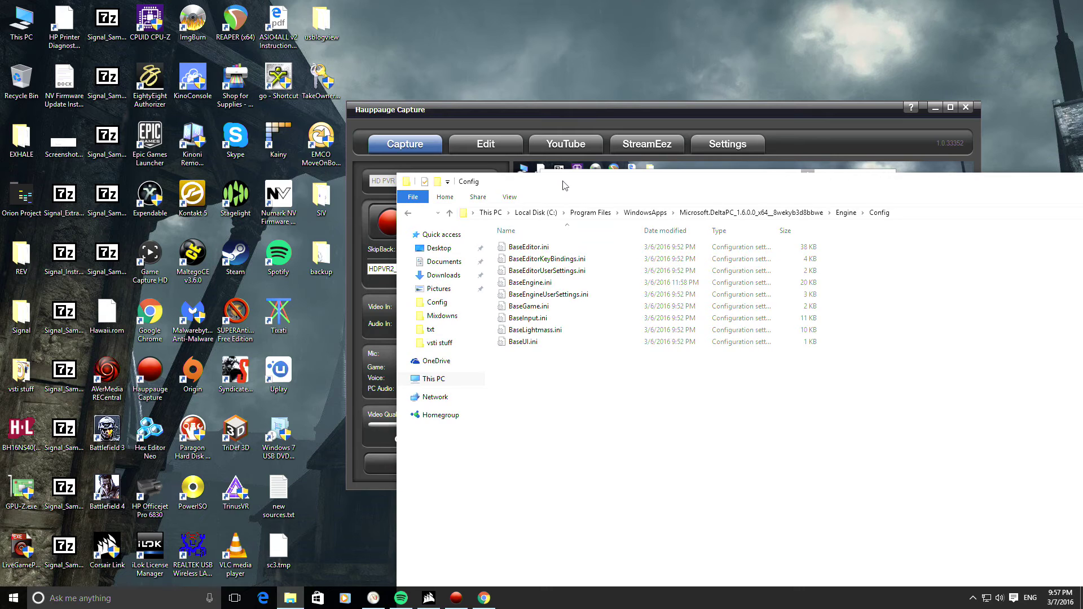
pyautogui.doubleClick(520, 284)
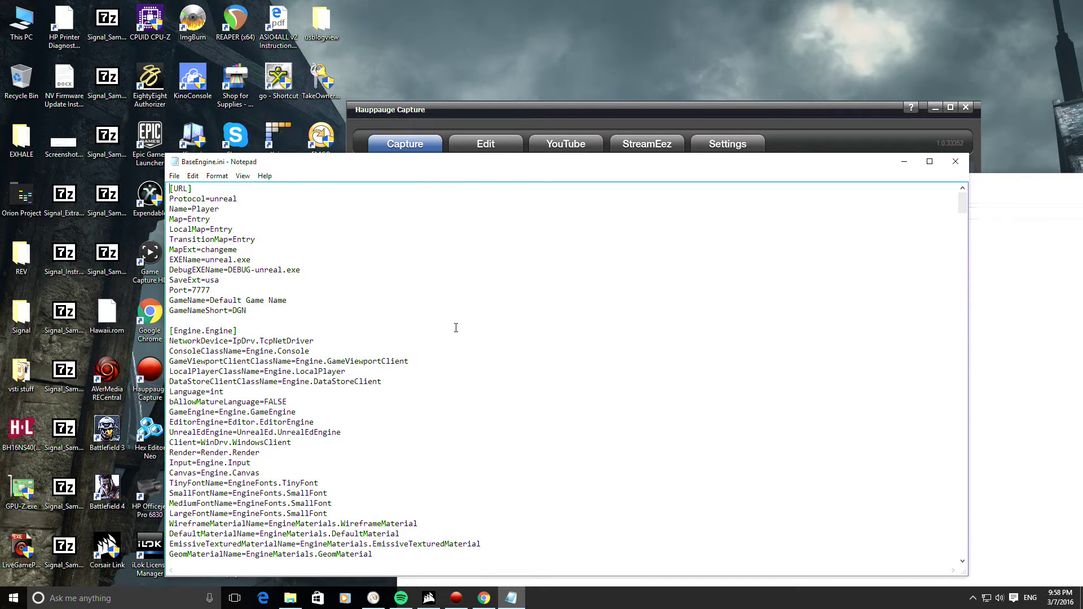
# Step: Search BaseEngine.ini for 'cache' until reaching MaxOverallCacheSize=4096
pyautogui.hotkey('ctrl', 'f')
pyautogui.write('cac')
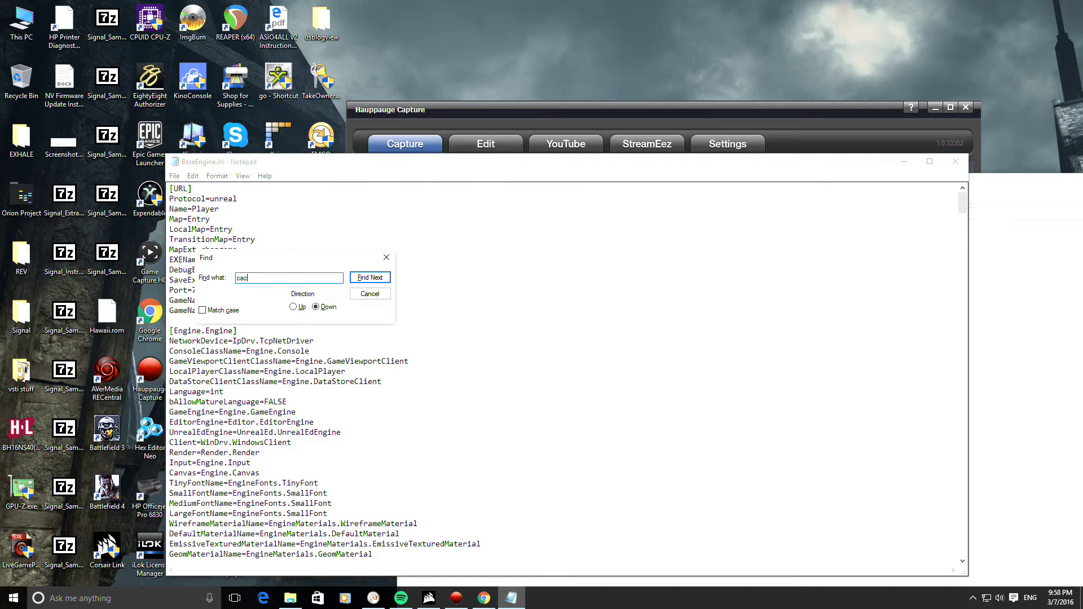
pyautogui.write('he')
pyautogui.press('Return')
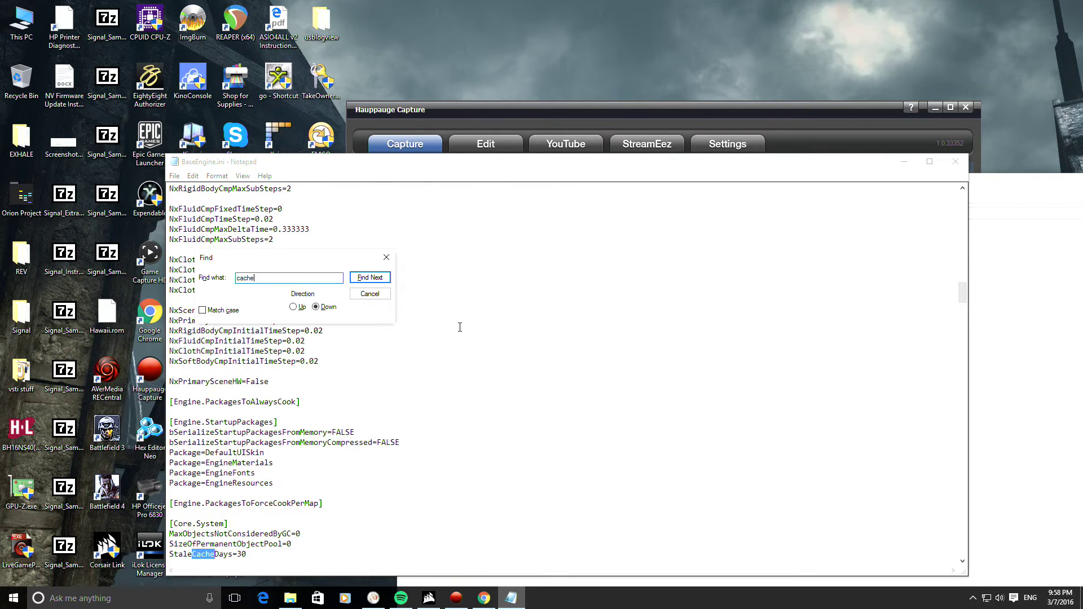
pyautogui.moveTo(274, 262); pyautogui.dragTo(403, 249)
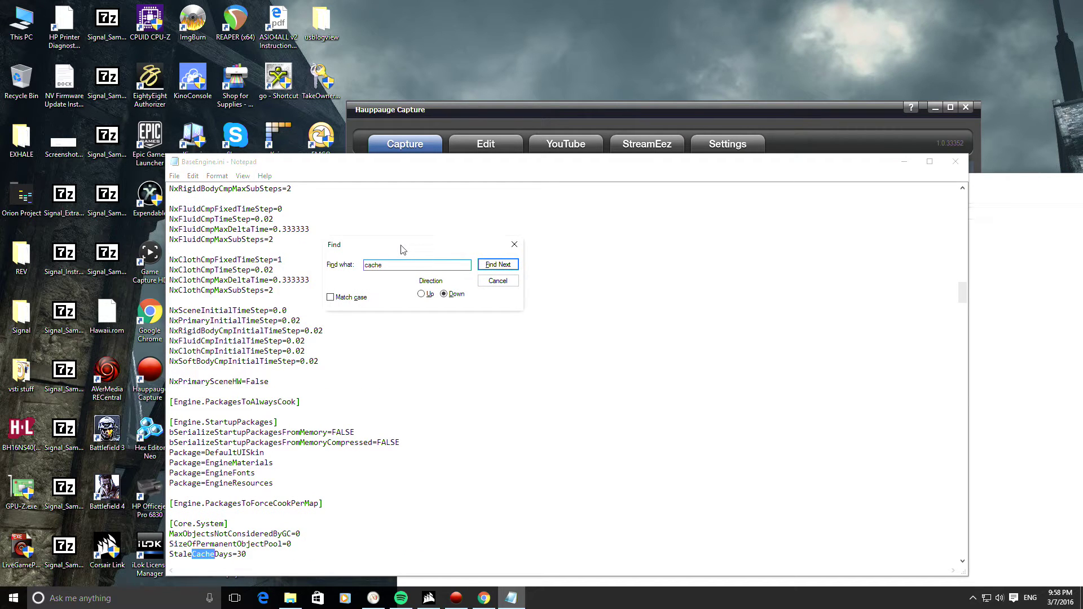
pyautogui.click(491, 268)
pyautogui.click(491, 268)
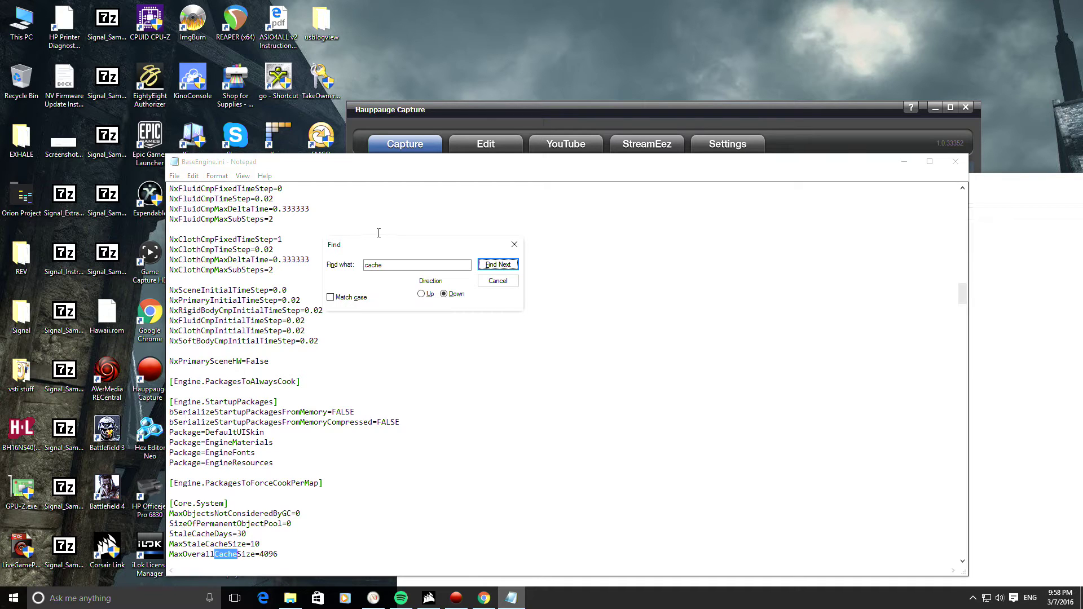
# Step: Change the search term to 'physx' and search, which finds nothing below
pyautogui.moveTo(356, 244); pyautogui.dragTo(380, 293)
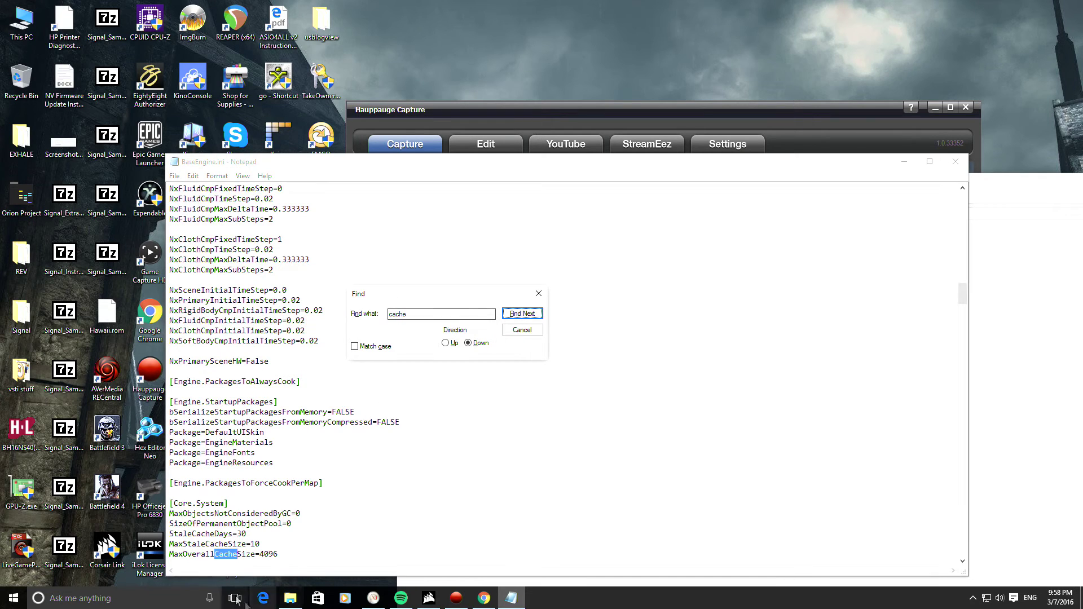
pyautogui.doubleClick(424, 314)
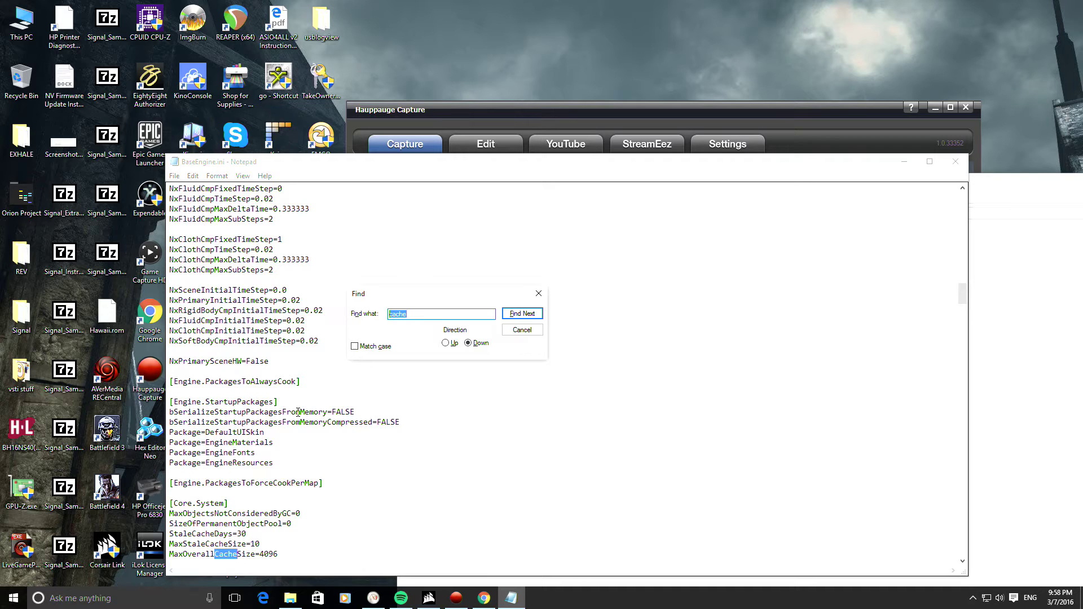
pyautogui.write('physx')
pyautogui.press('Return')
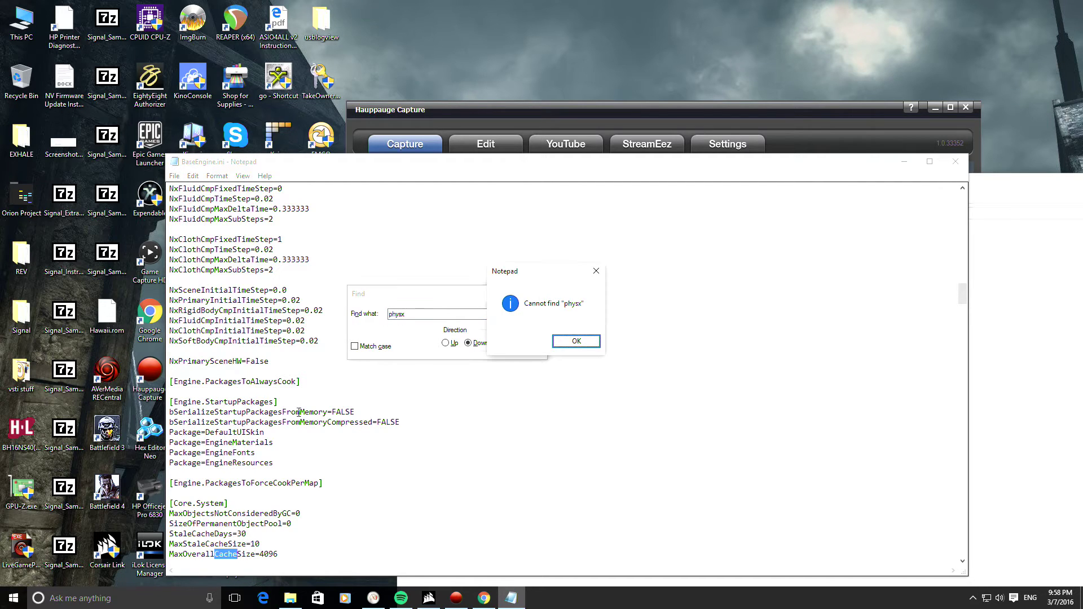
# Step: Search upward to find bDisablePhysXHardwareSupport=False
pyautogui.click(576, 341)
pyautogui.click(446, 343)
pyautogui.click(528, 314)
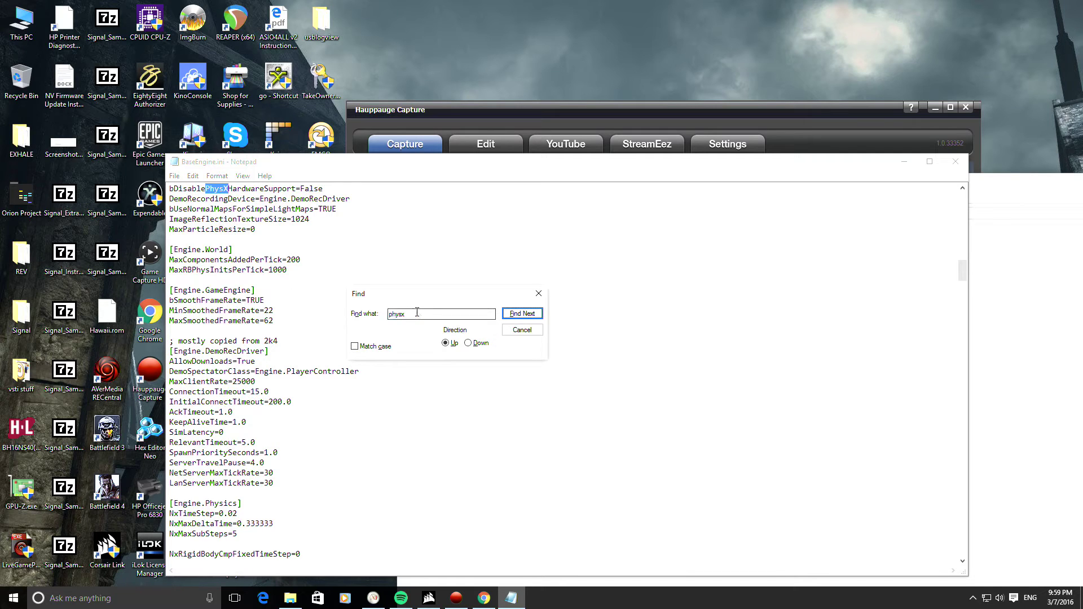
# Step: Replace the search term with 'motionblur' and search again
pyautogui.moveTo(421, 314); pyautogui.dragTo(376, 316)
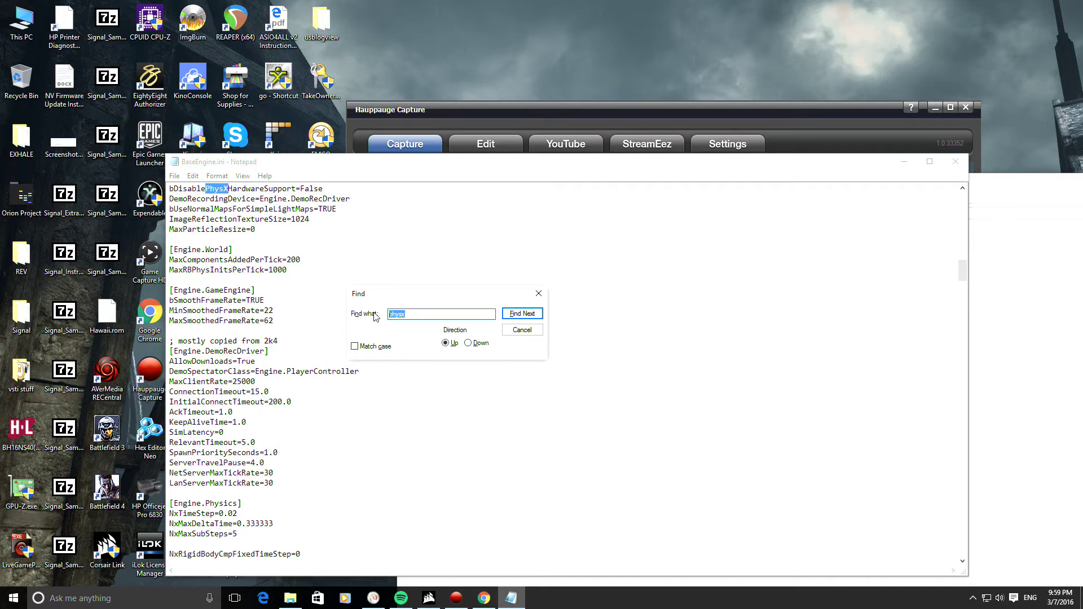
pyautogui.write('motionblur')
pyautogui.press('Return')
# Step: Search downward to reach MotionBlur=false under [SystemSettings], then close the Find box
pyautogui.click(579, 342)
pyautogui.click(480, 344)
pyautogui.click(518, 315)
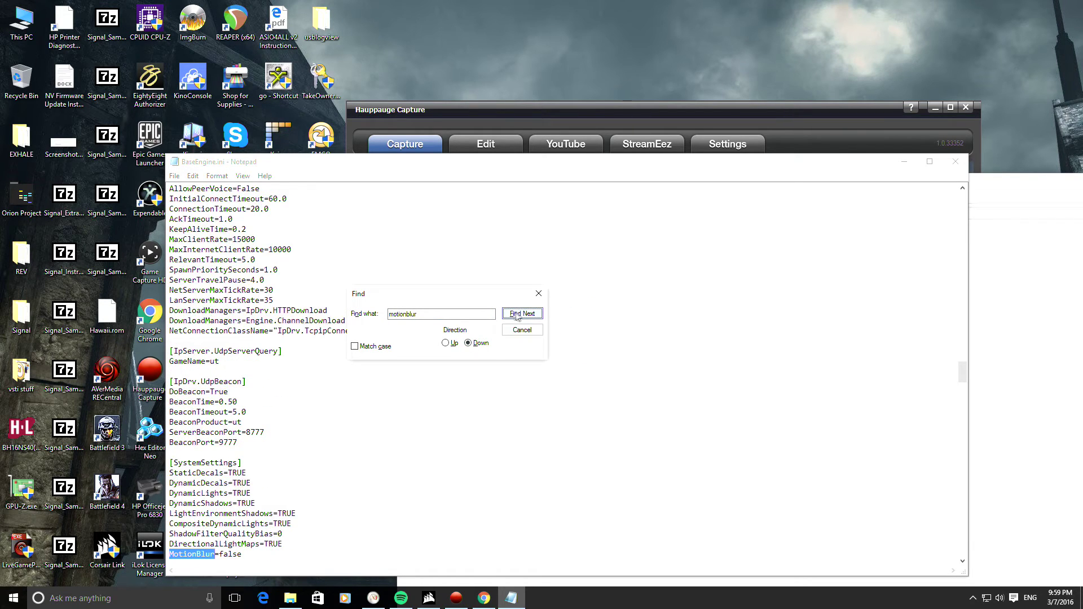
pyautogui.scroll(-1, 411, 488)
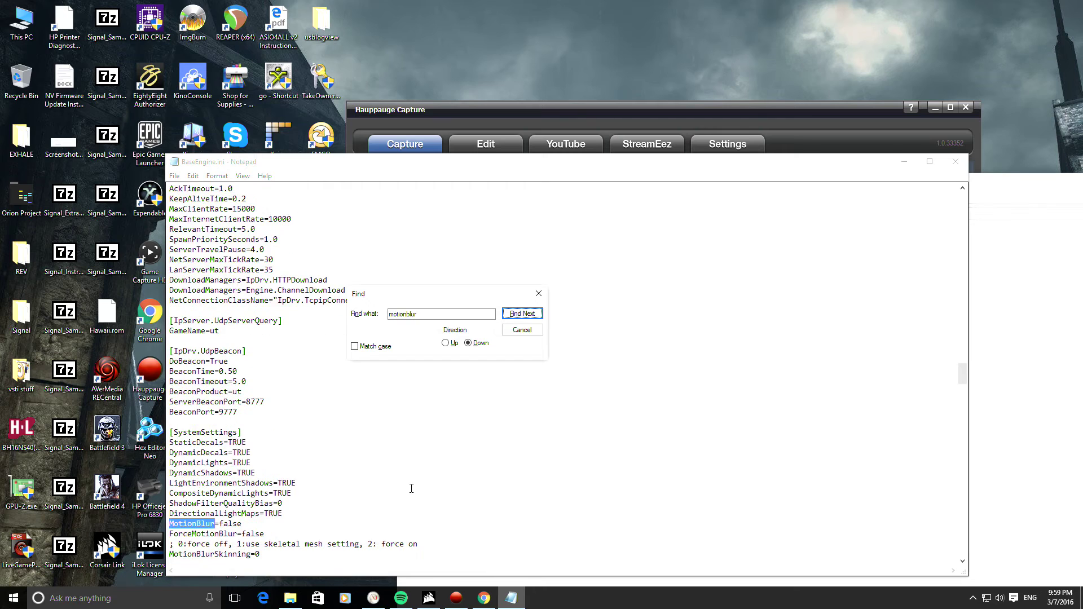
pyautogui.scroll(-1, 411, 483)
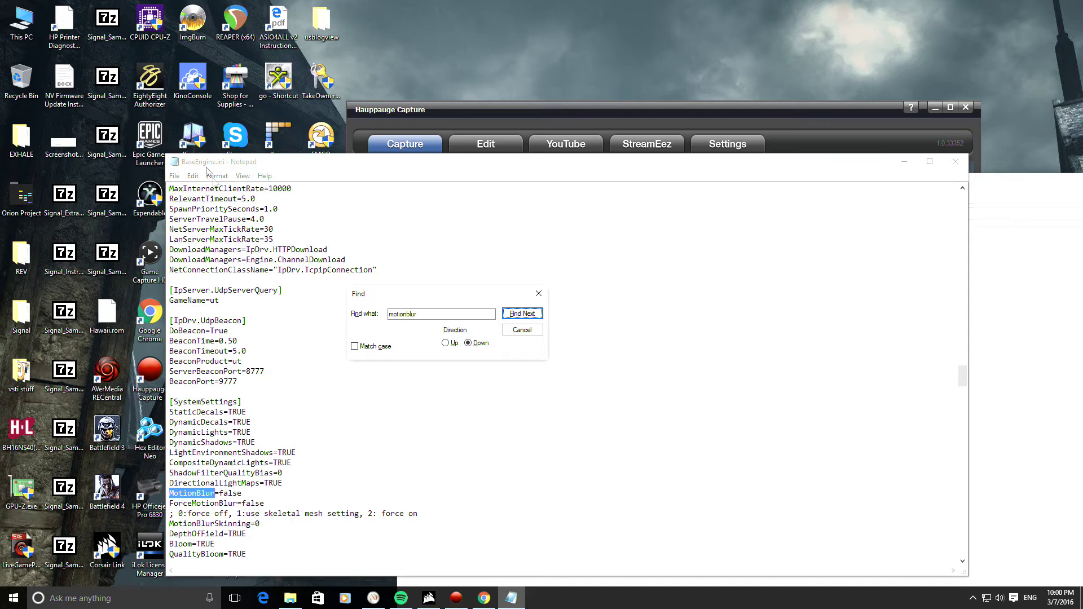
pyautogui.click(522, 330)
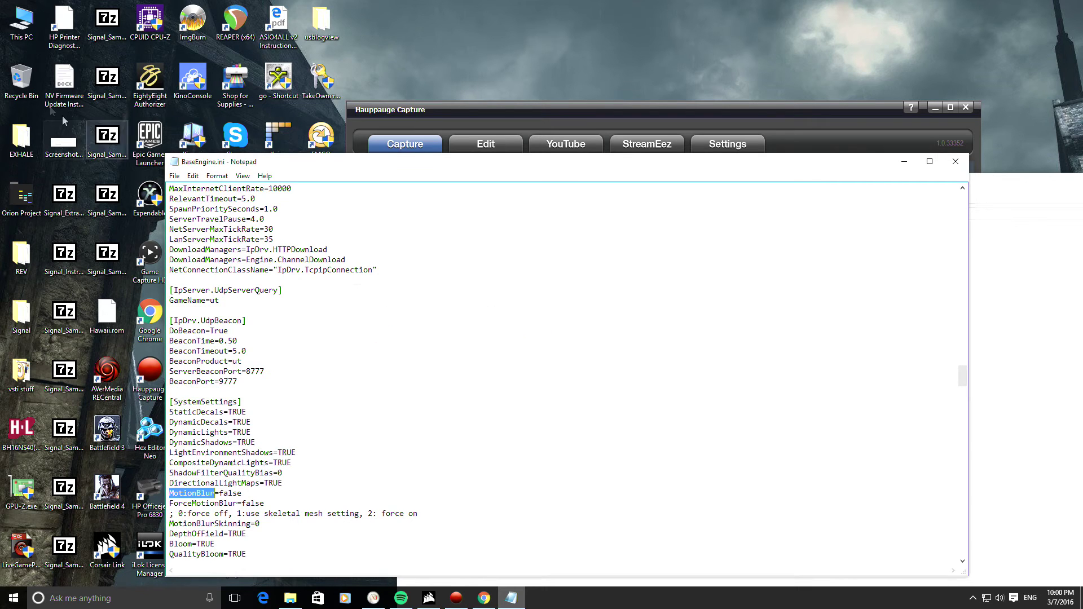
pyautogui.click(175, 177)
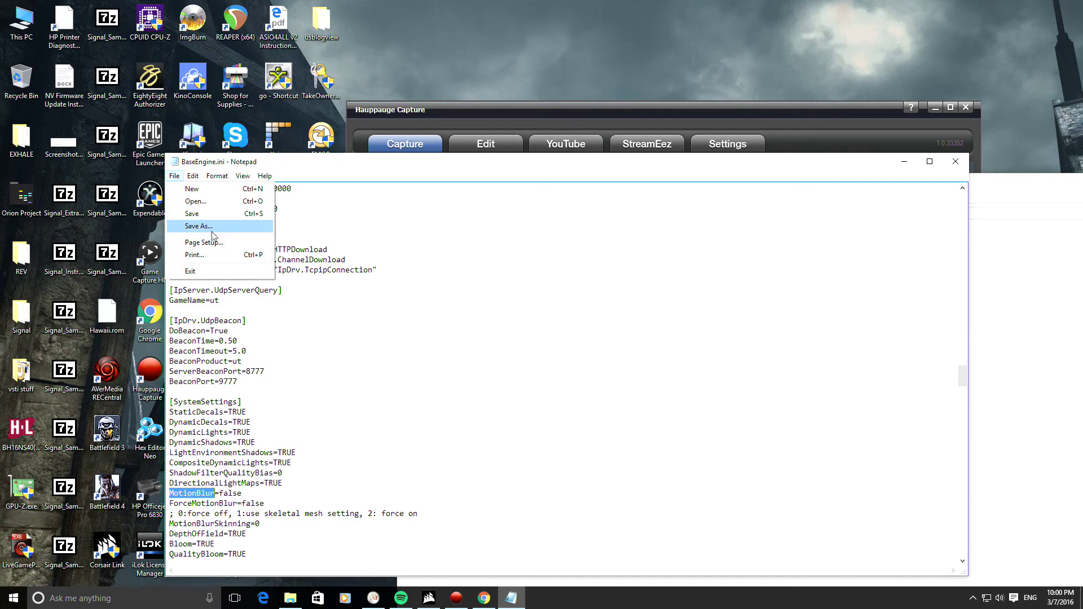
pyautogui.click(209, 231)
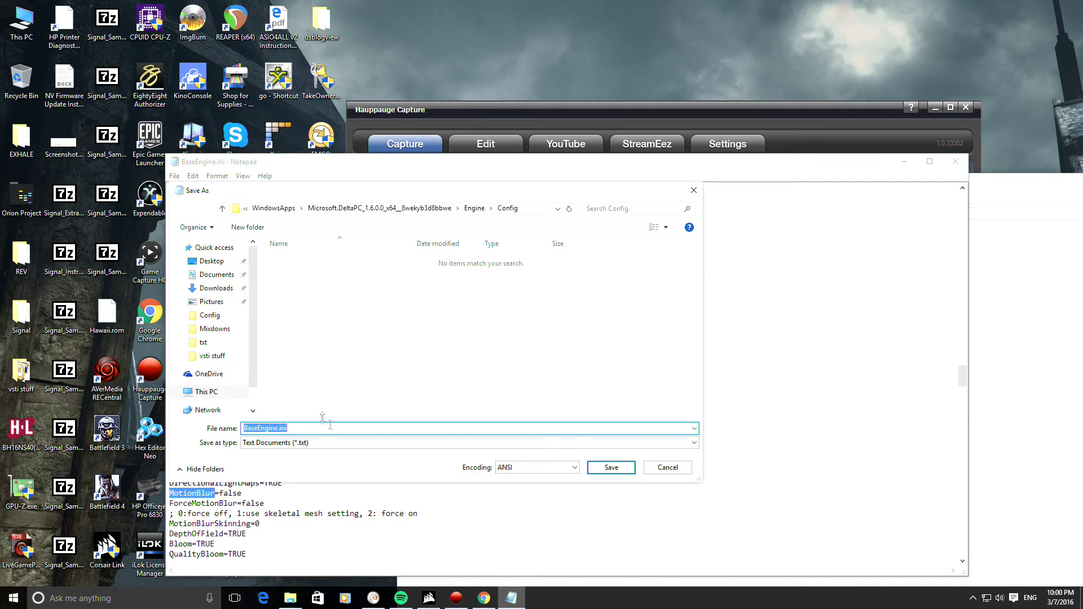
pyautogui.click(673, 467)
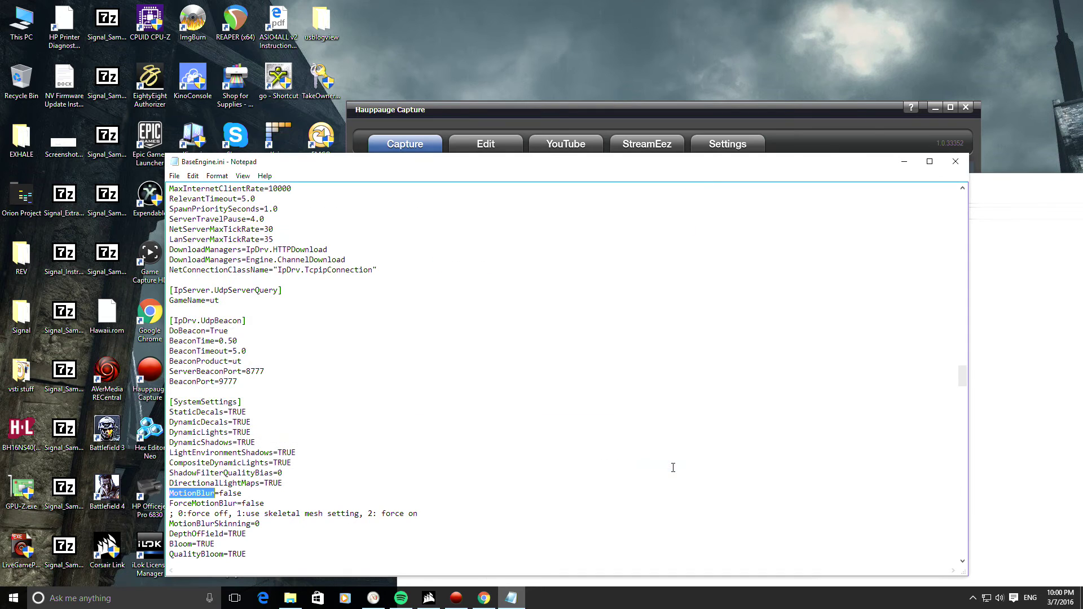
pyautogui.click(956, 161)
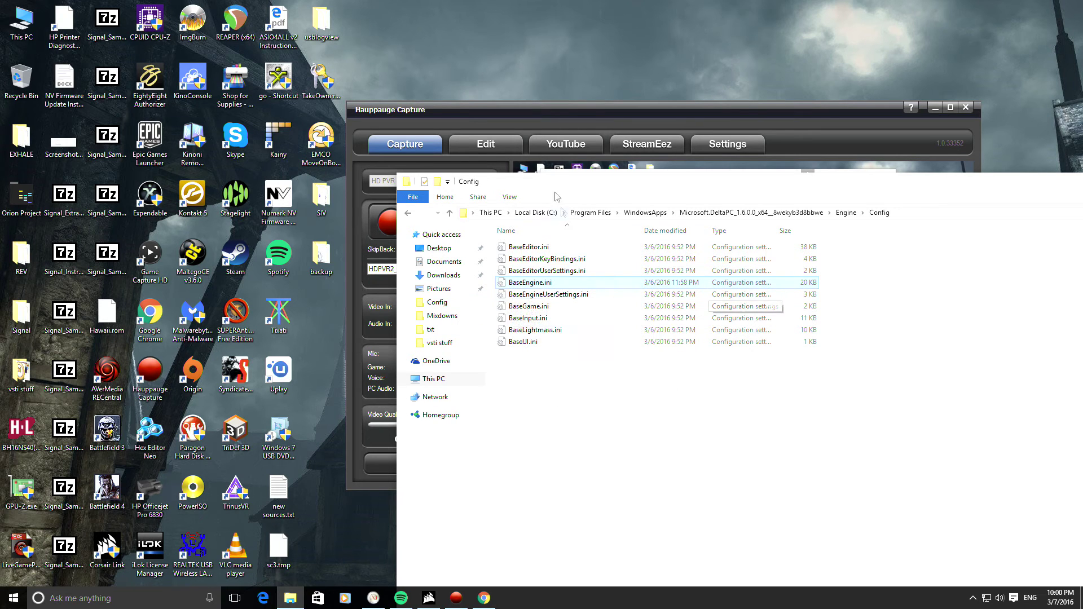
# Step: Nudge the Config folder window lower and select the EMCO MoveOnBoot desktop shortcut
pyautogui.moveTo(545, 182)
pyautogui.mouseDown()
pyautogui.moveTo(550, 197)
pyautogui.moveTo(539, 193)
pyautogui.mouseUp()
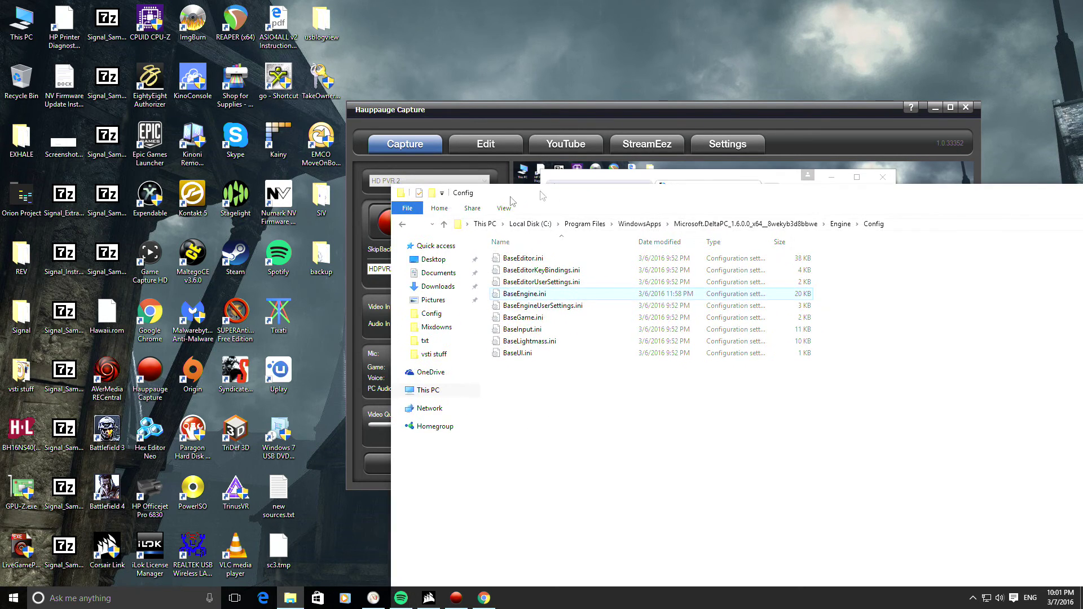
pyautogui.click(321, 143)
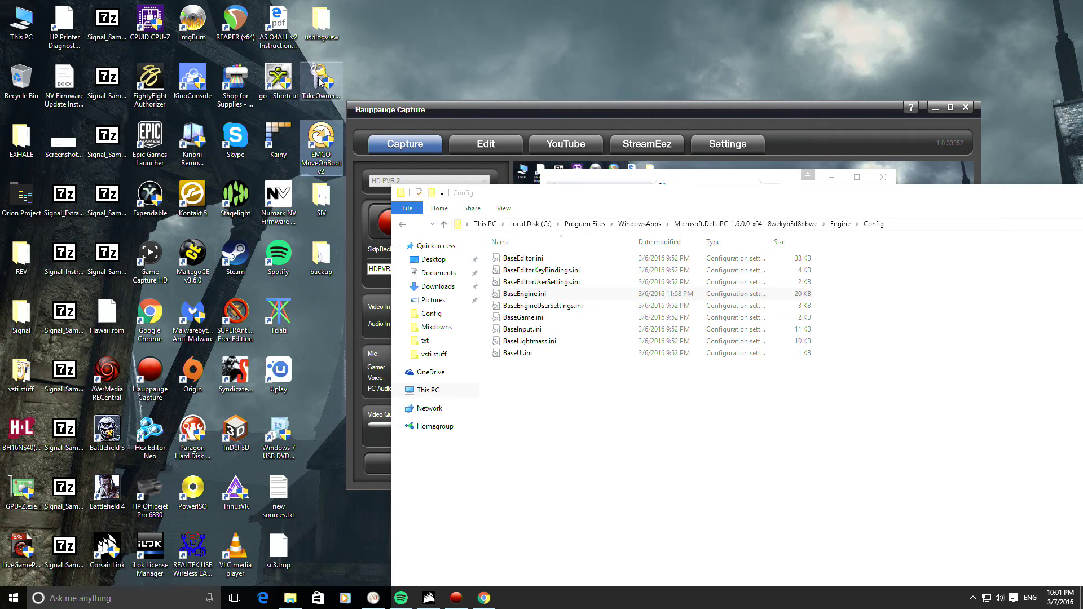
# Step: Move the DeltaPC Engine\Config window up-left and select the TakeOwnership desktop shortcut
pyautogui.moveTo(547, 210); pyautogui.dragTo(518, 106)
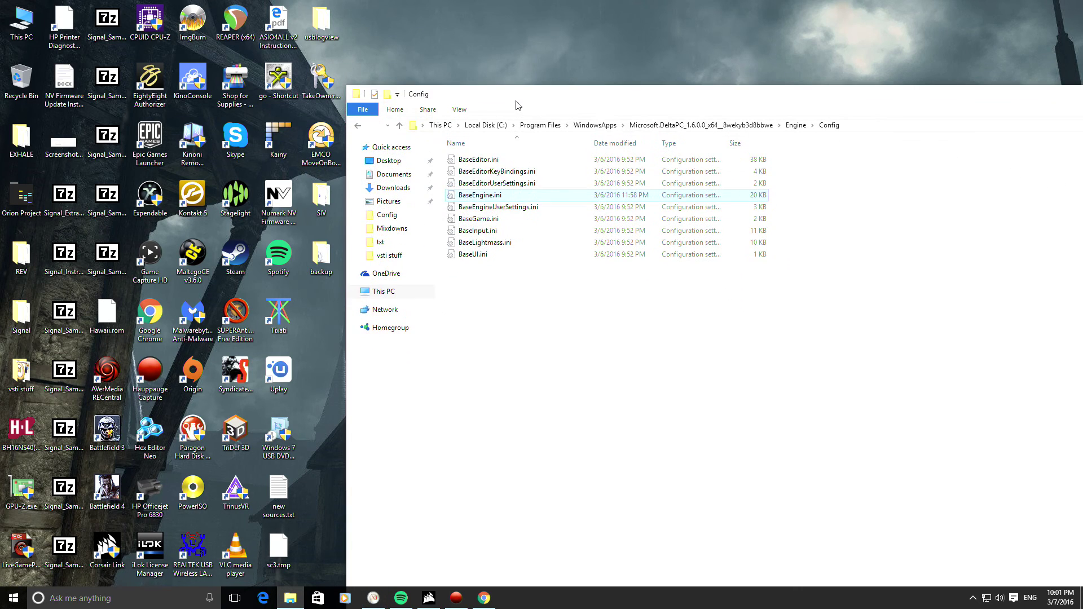
pyautogui.click(321, 82)
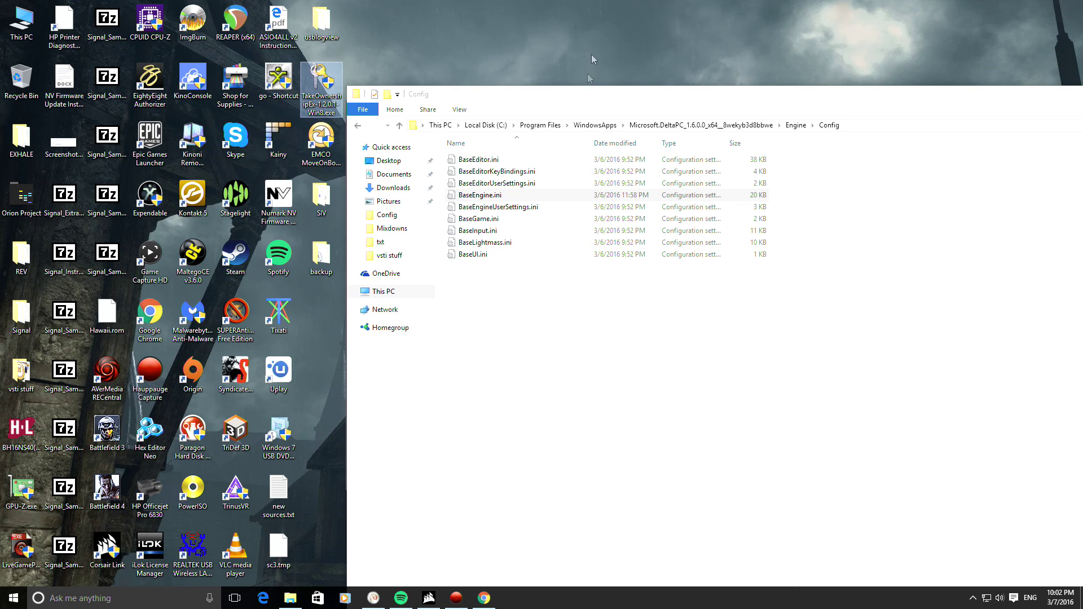
pyautogui.moveTo(598, 94); pyautogui.dragTo(314, 33)
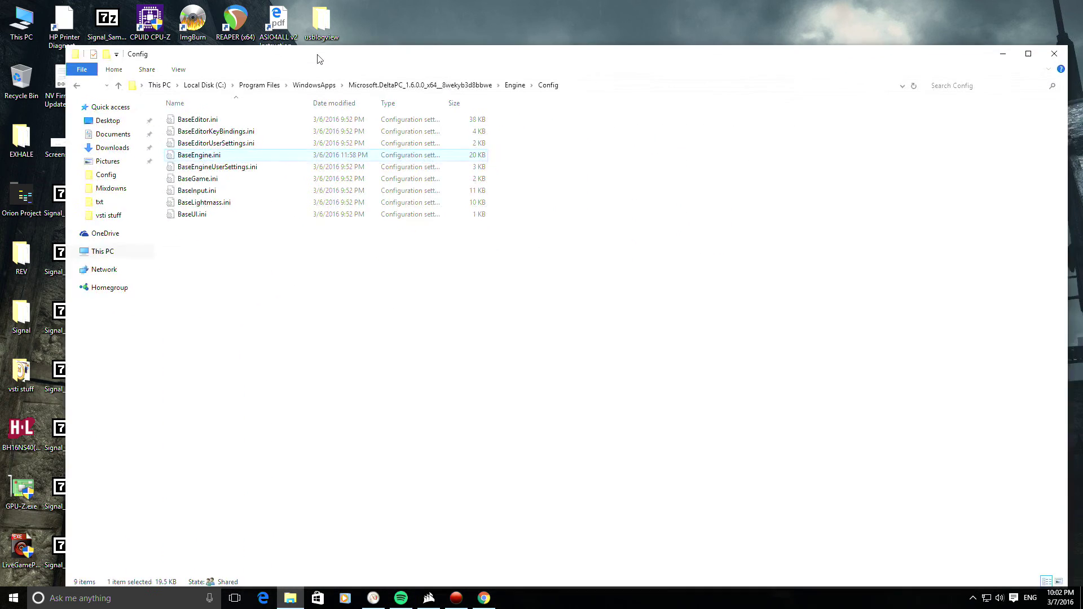